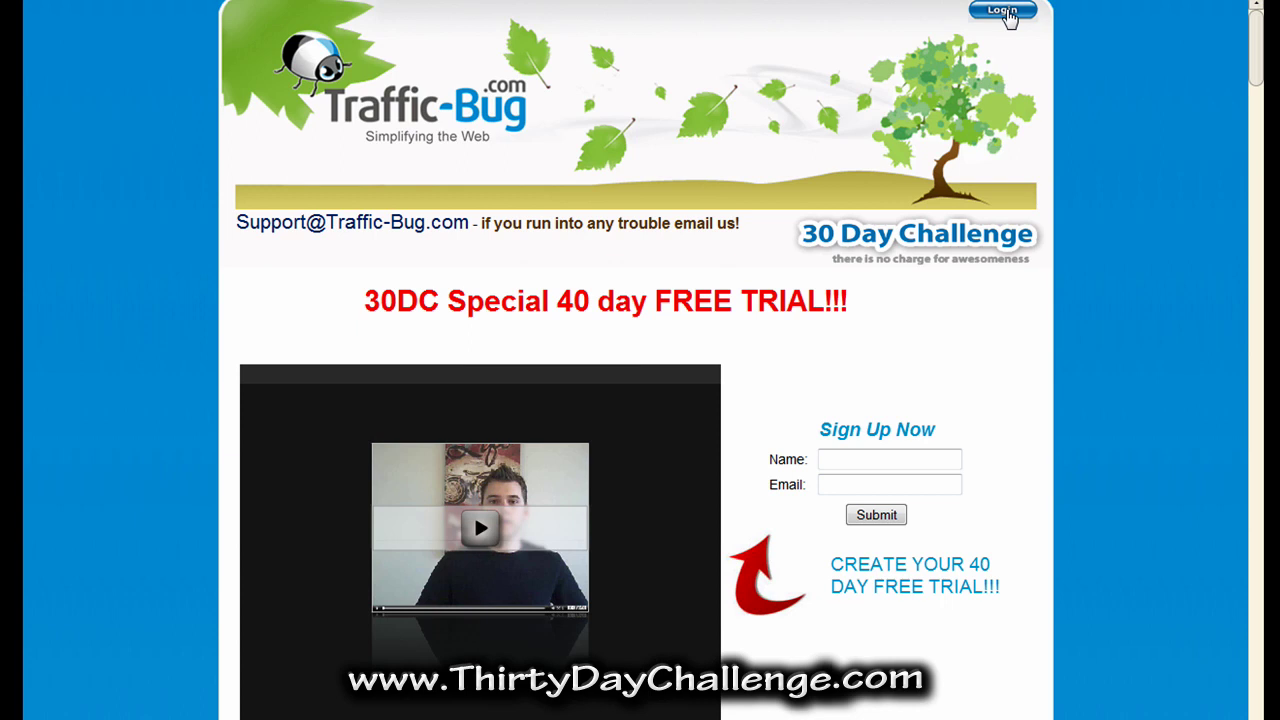
# - Go from the 30 Day Challenge landing page to the Traffic-Bug Login page
pyautogui.click(1002, 11)
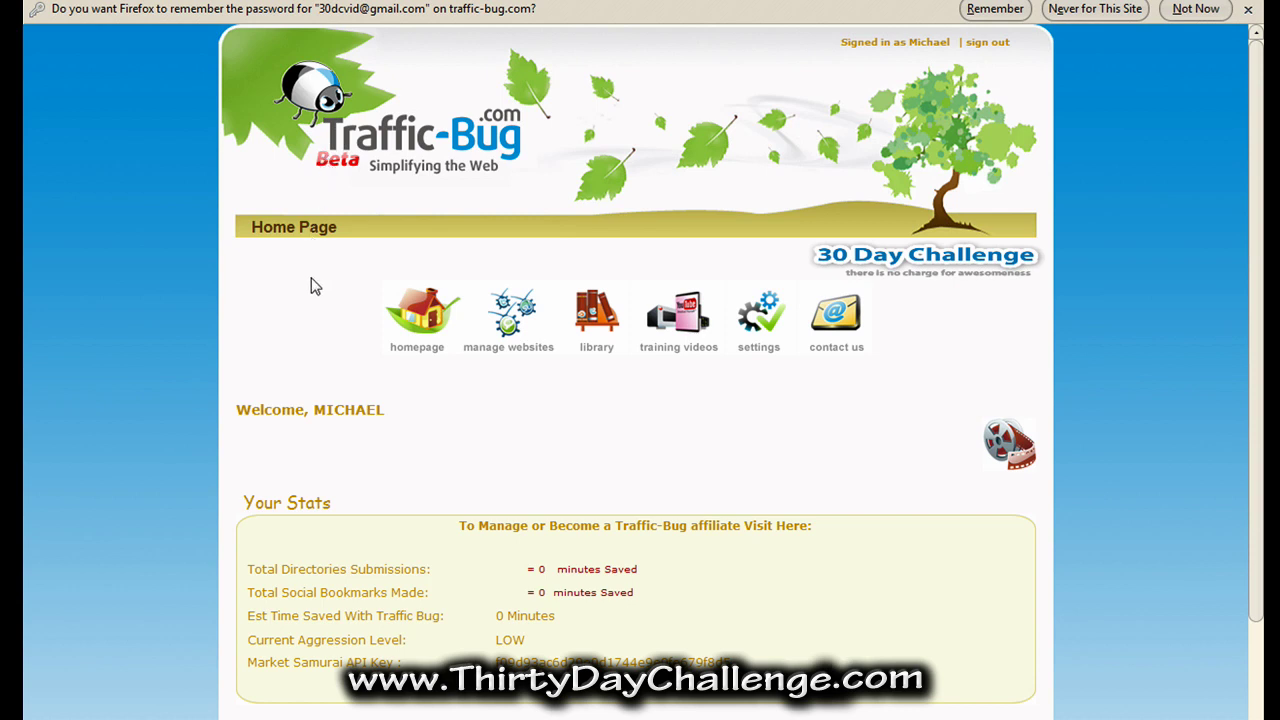
# - Open Manage Sites using the 'manage websites' icon on the account home page
pyautogui.click(508, 318)
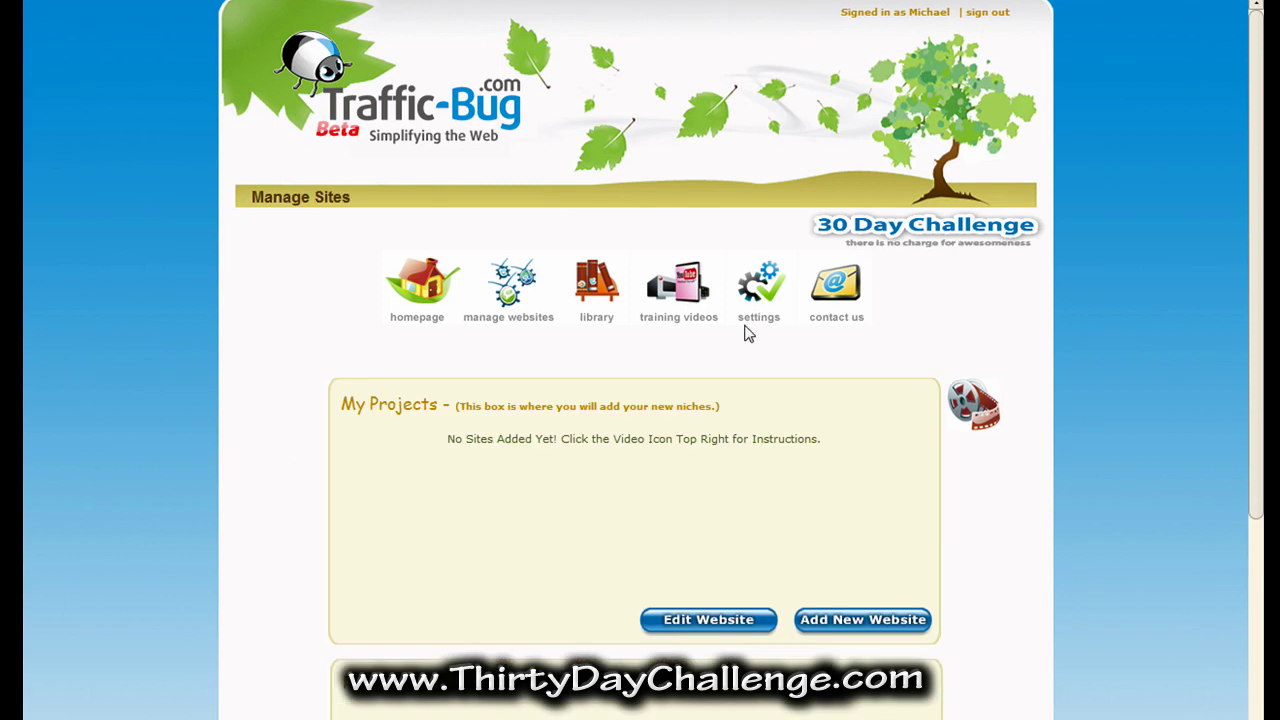
# - Check the empty My Projects and Related URLs boxes, then switch to the Accordion Fun blog
pyautogui.scroll(-2, 1070, 433)
pyautogui.scroll(-2, 1070, 443)
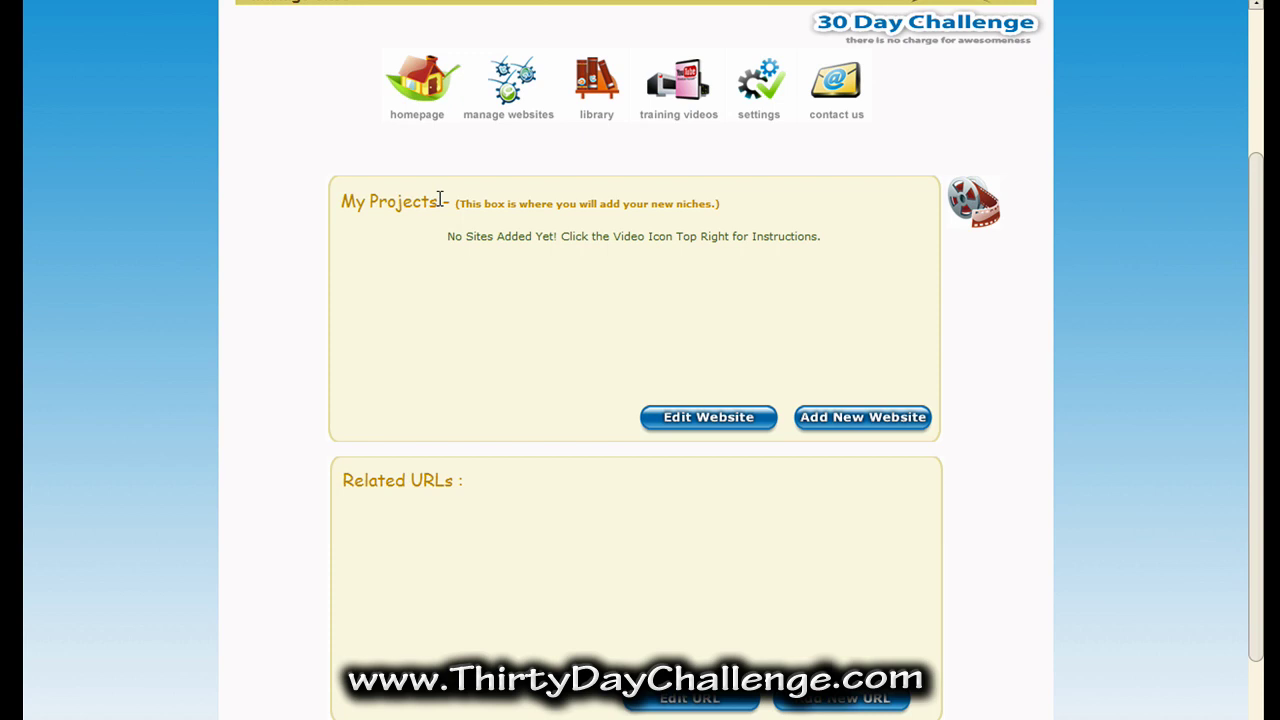
pyautogui.moveTo(342, 209); pyautogui.dragTo(755, 215)
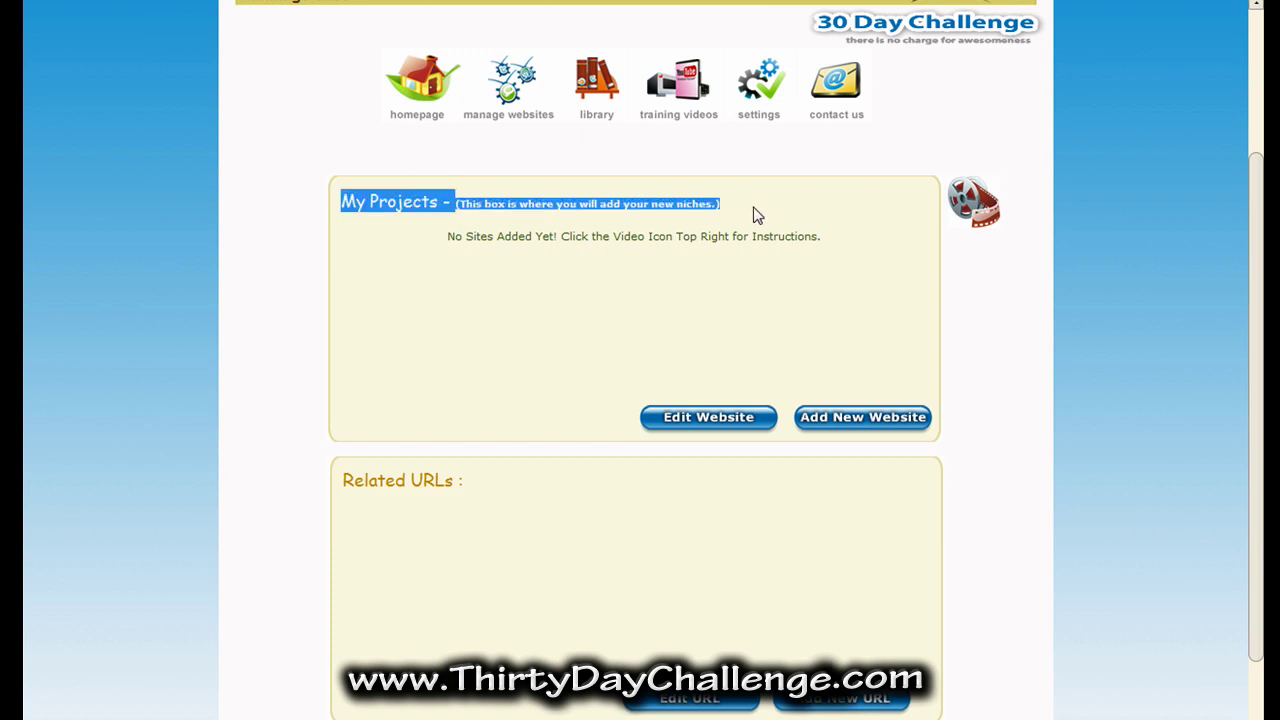
pyautogui.click(755, 215)
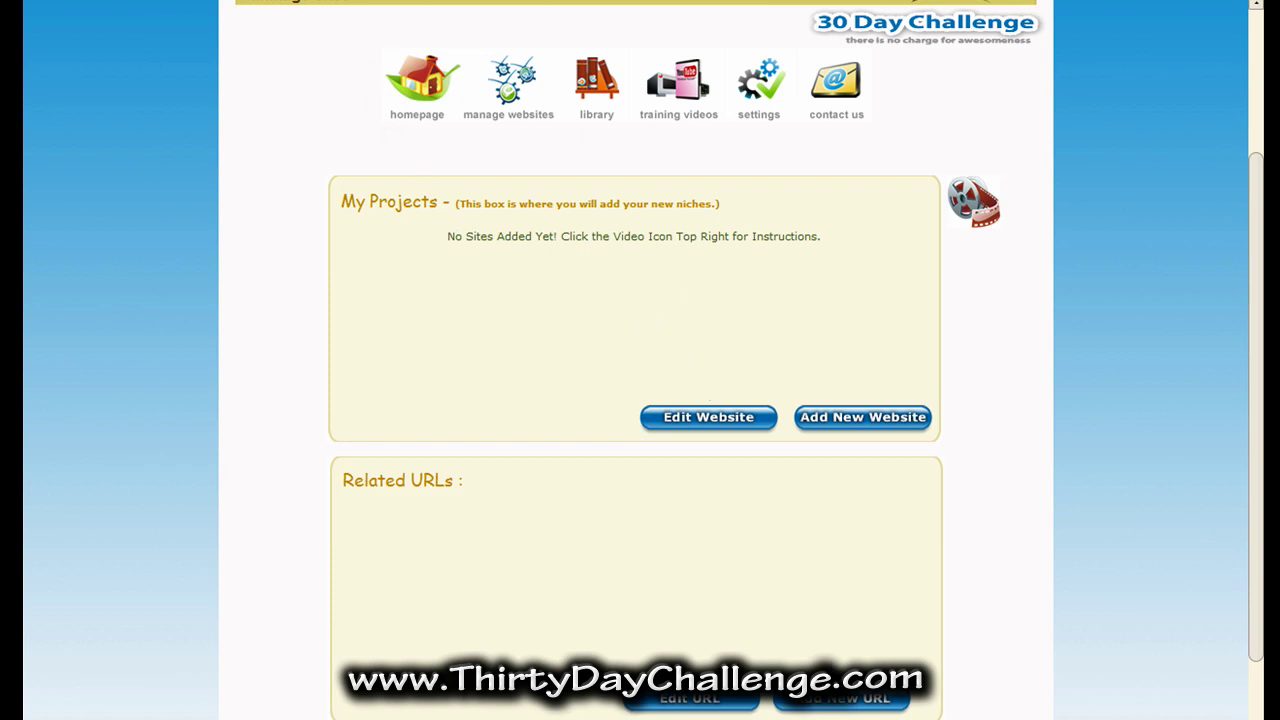
pyautogui.click(398, 2)
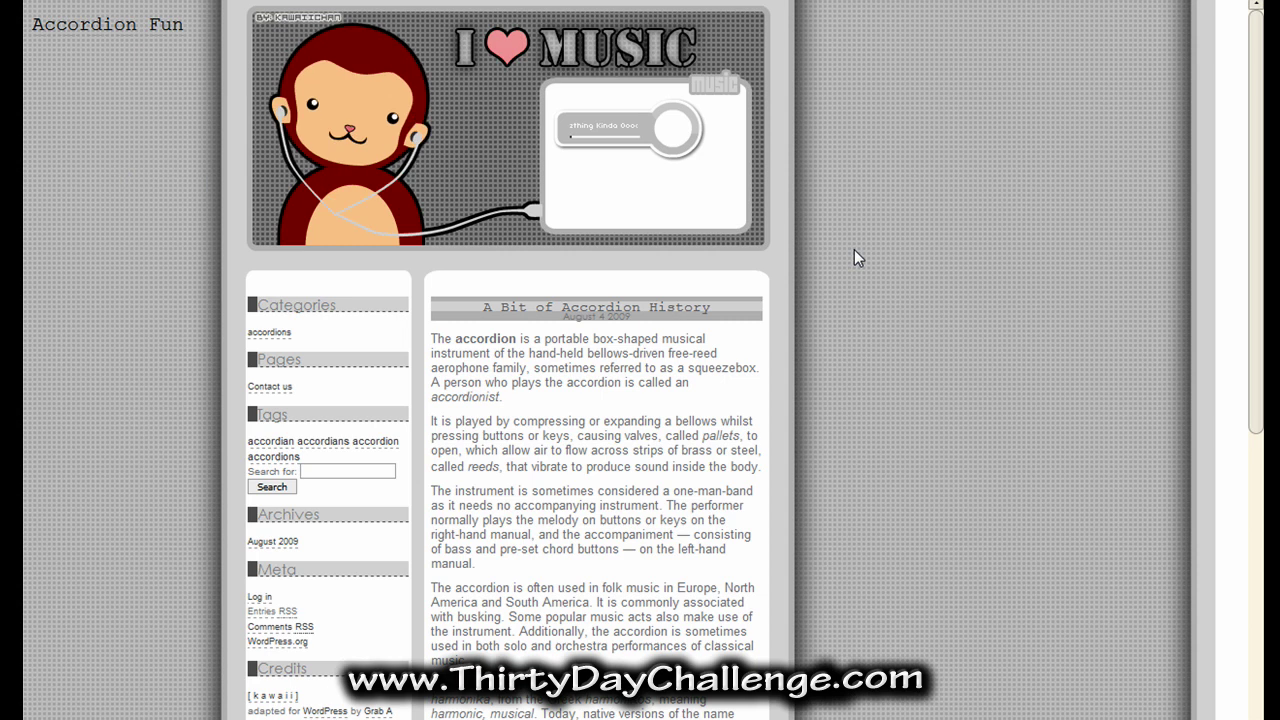
# - Read the 'A Bit of Accordion History' post, then start a new website project in Traffic-Bug
pyautogui.scroll(-3, 847, 280)
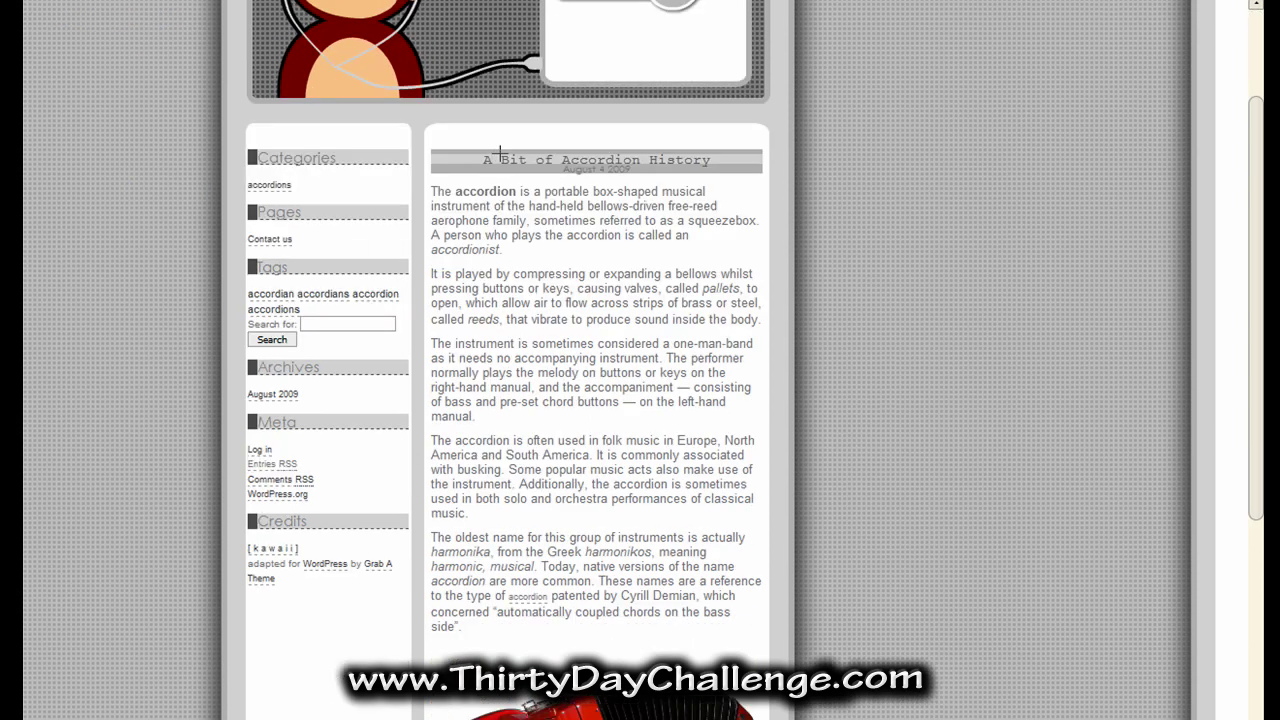
pyautogui.scroll(-7, 500, 152)
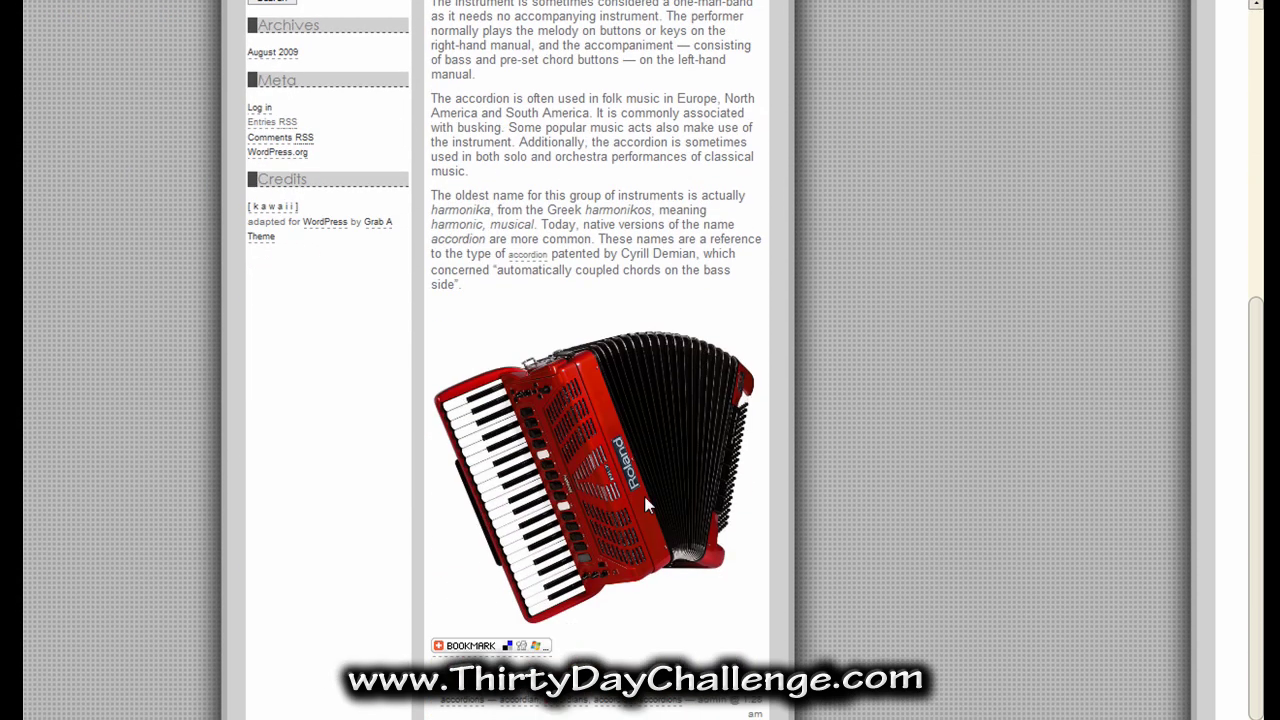
pyautogui.scroll(10, 652, 549)
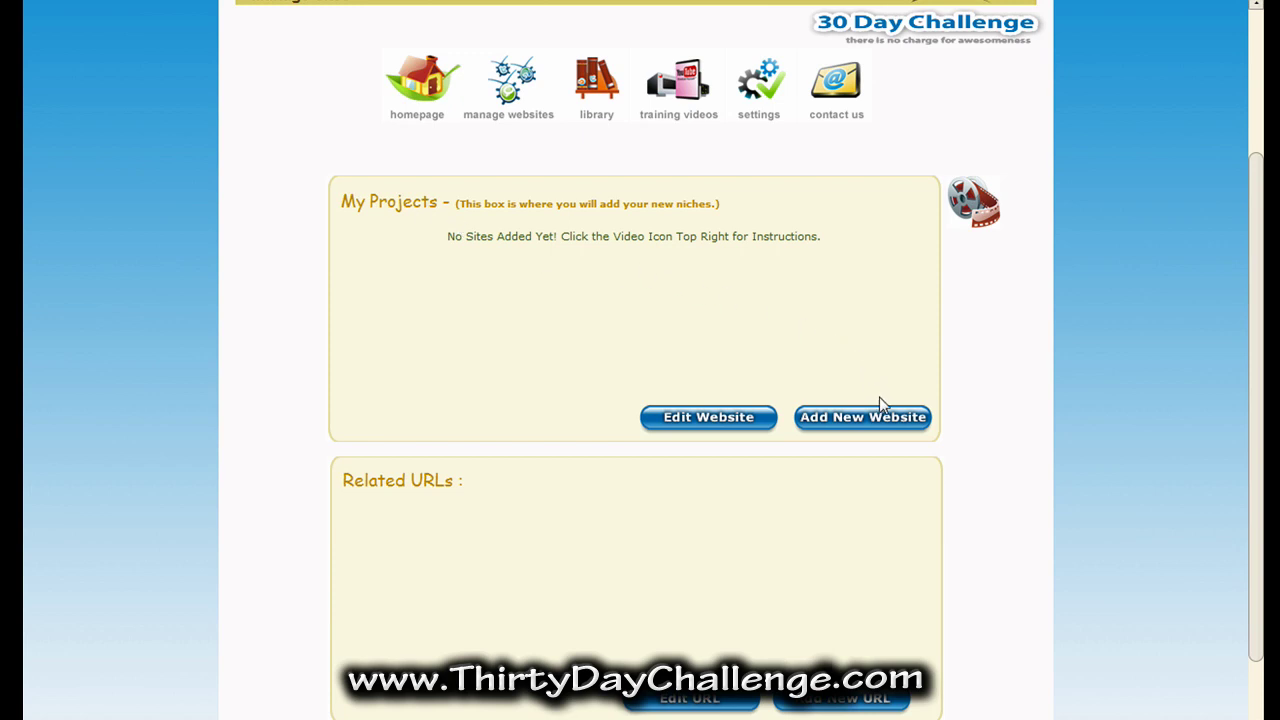
pyautogui.click(879, 424)
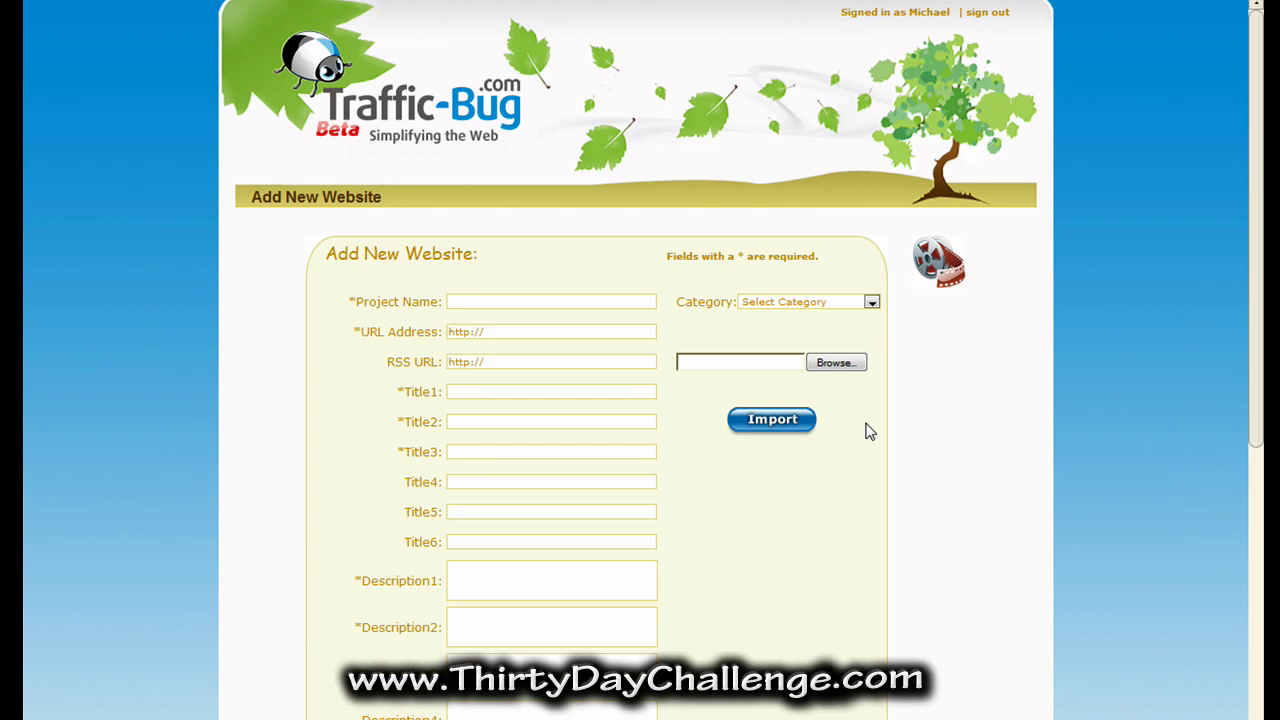
# - Look over the blank Add New Website form and place the cursor in Project Name
pyautogui.scroll(-3, 914, 318)
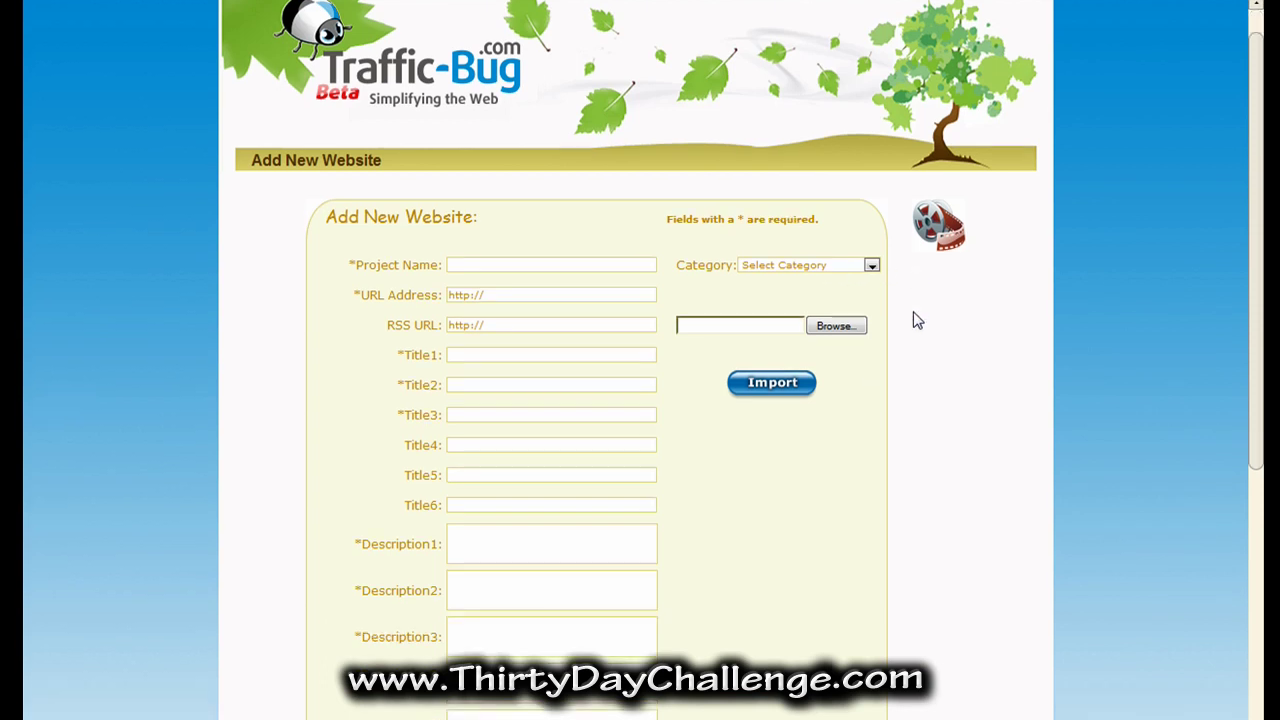
pyautogui.scroll(-3, 910, 318)
pyautogui.scroll(2, 902, 348)
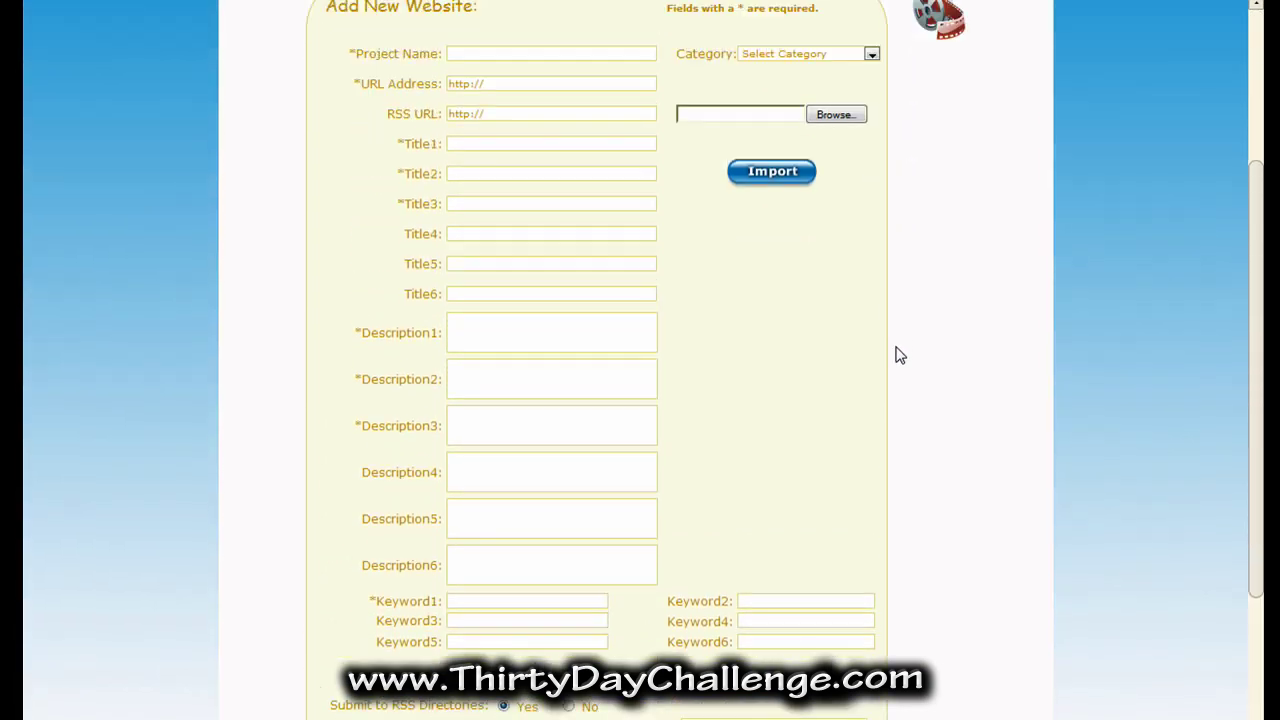
pyautogui.scroll(2, 875, 398)
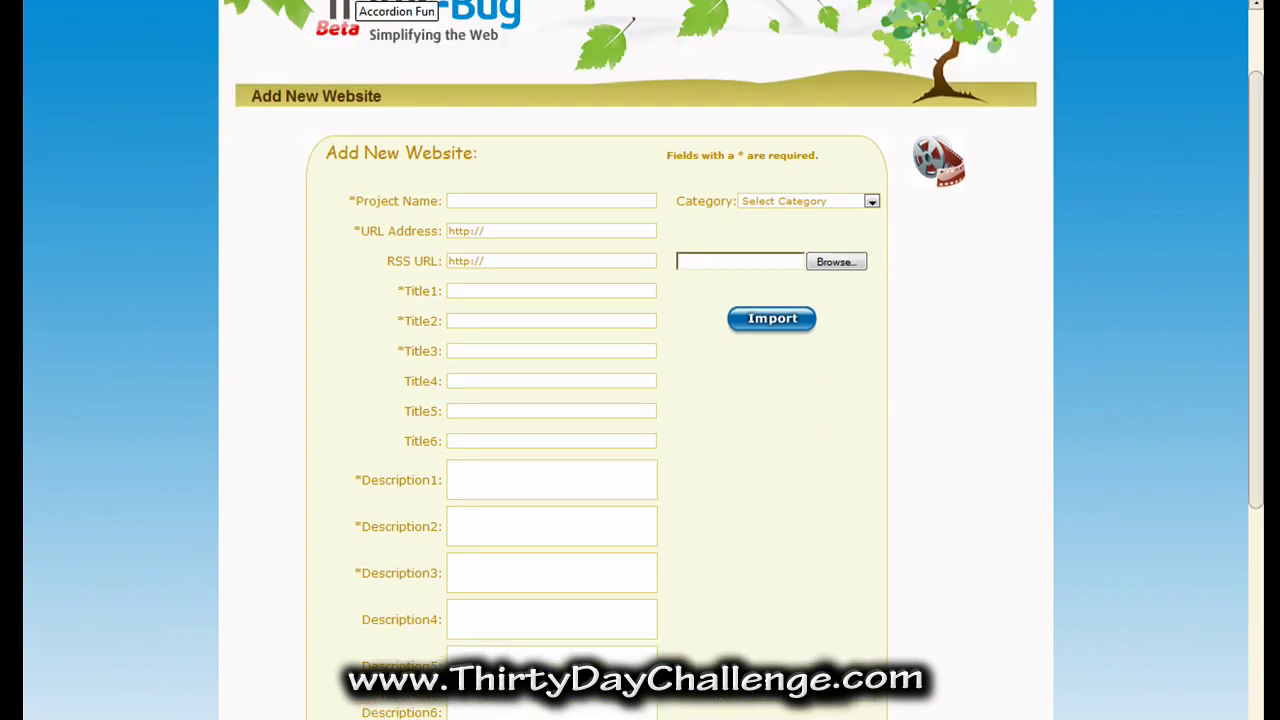
pyautogui.click(454, 200)
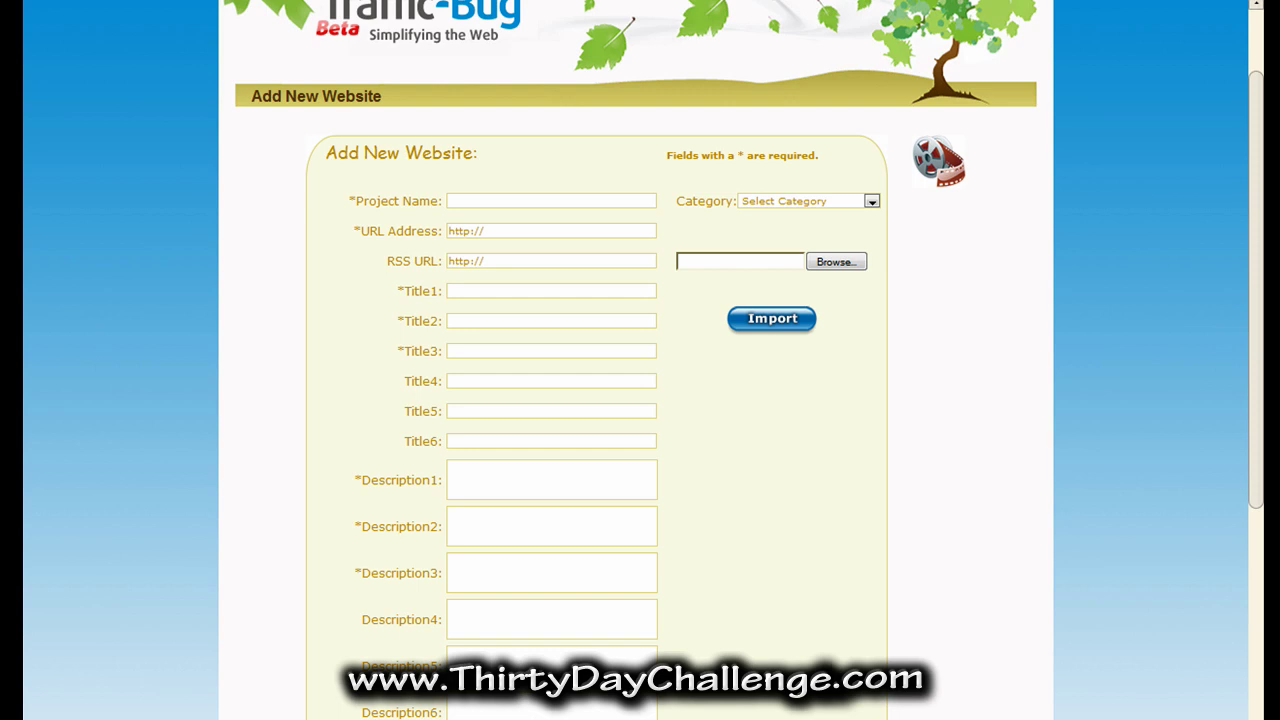
pyautogui.rightClick(457, 201)
pyautogui.click(505, 285)
pyautogui.doubleClick(469, 230)
pyautogui.tripleClick(469, 230)
pyautogui.rightClick(459, 233)
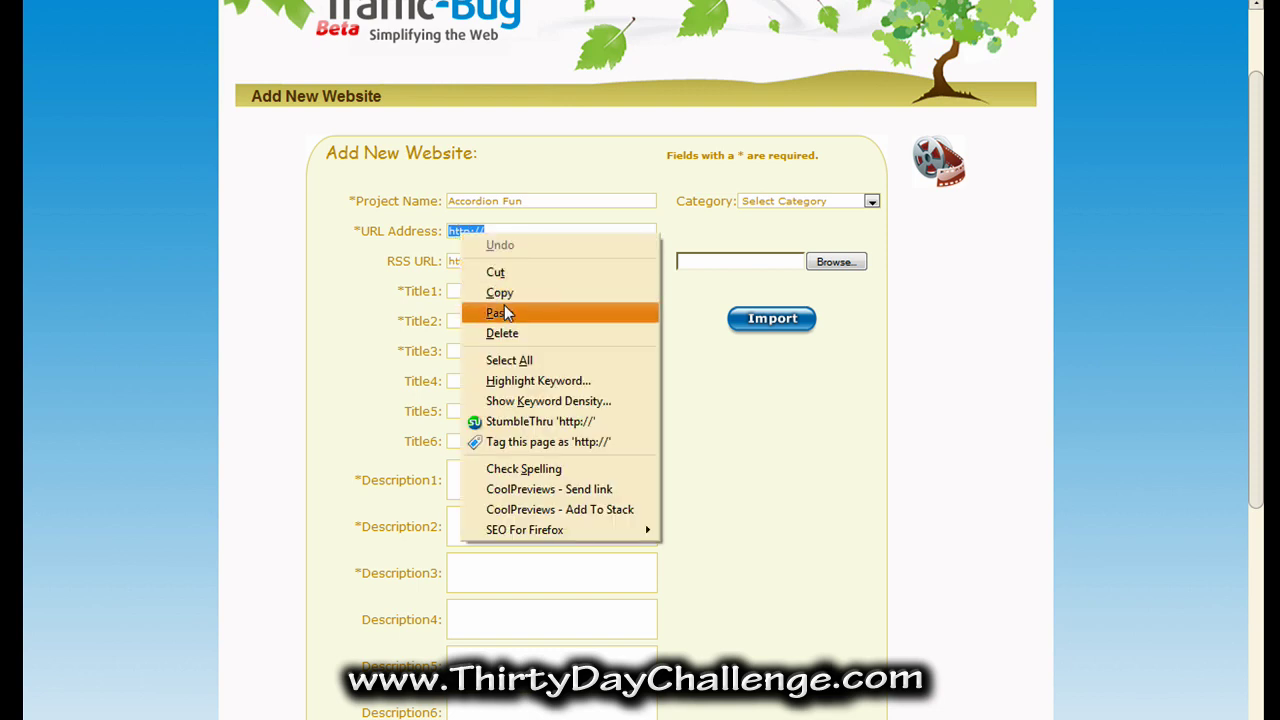
pyautogui.click(500, 313)
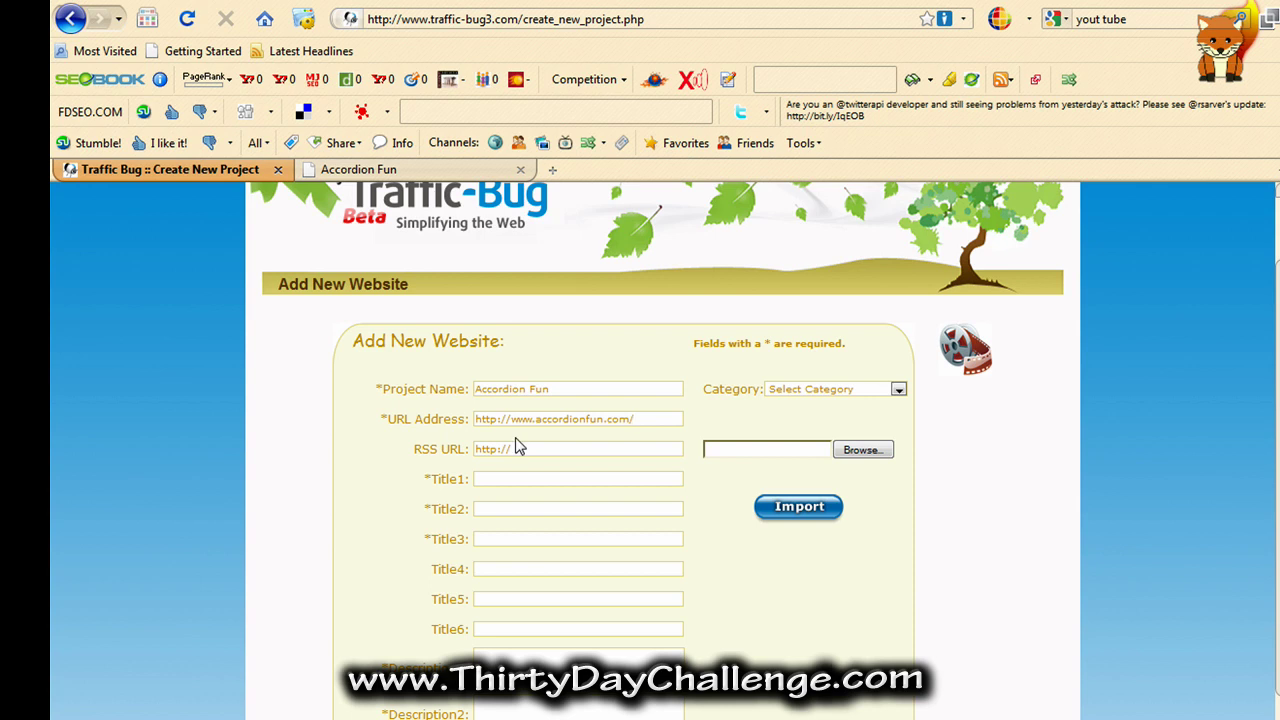
pyautogui.click(426, 178)
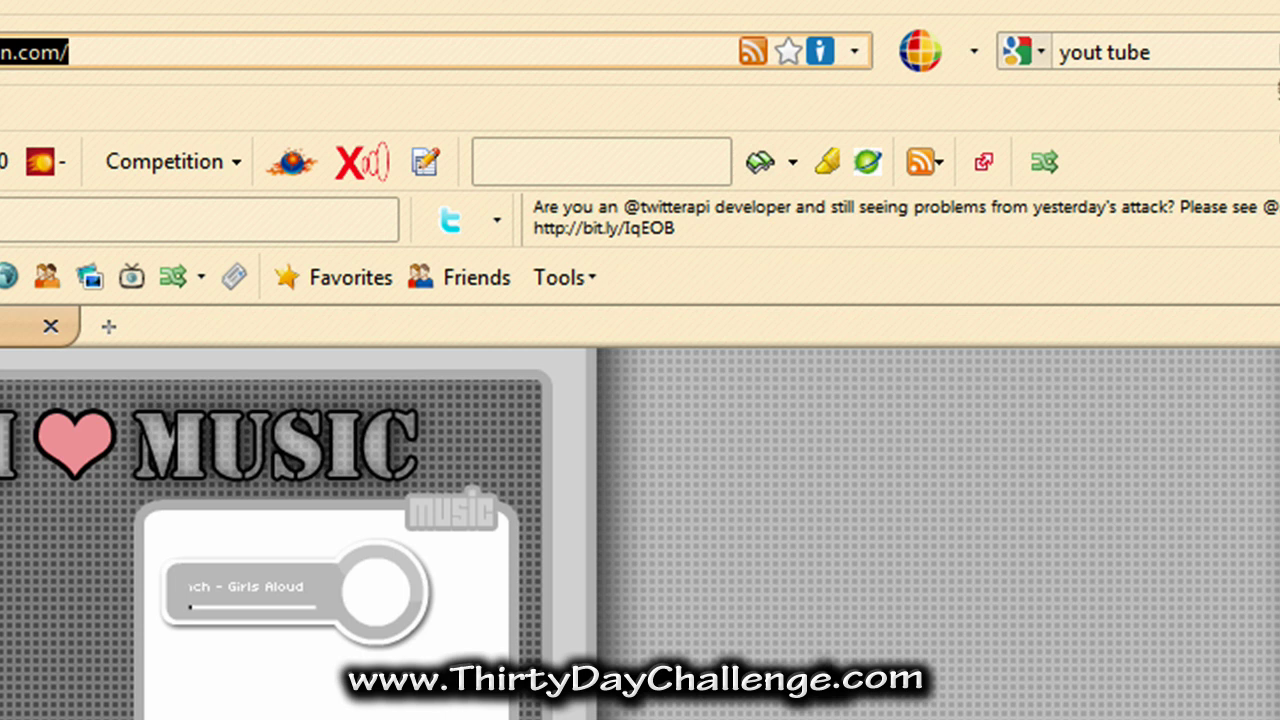
pyautogui.click(753, 52)
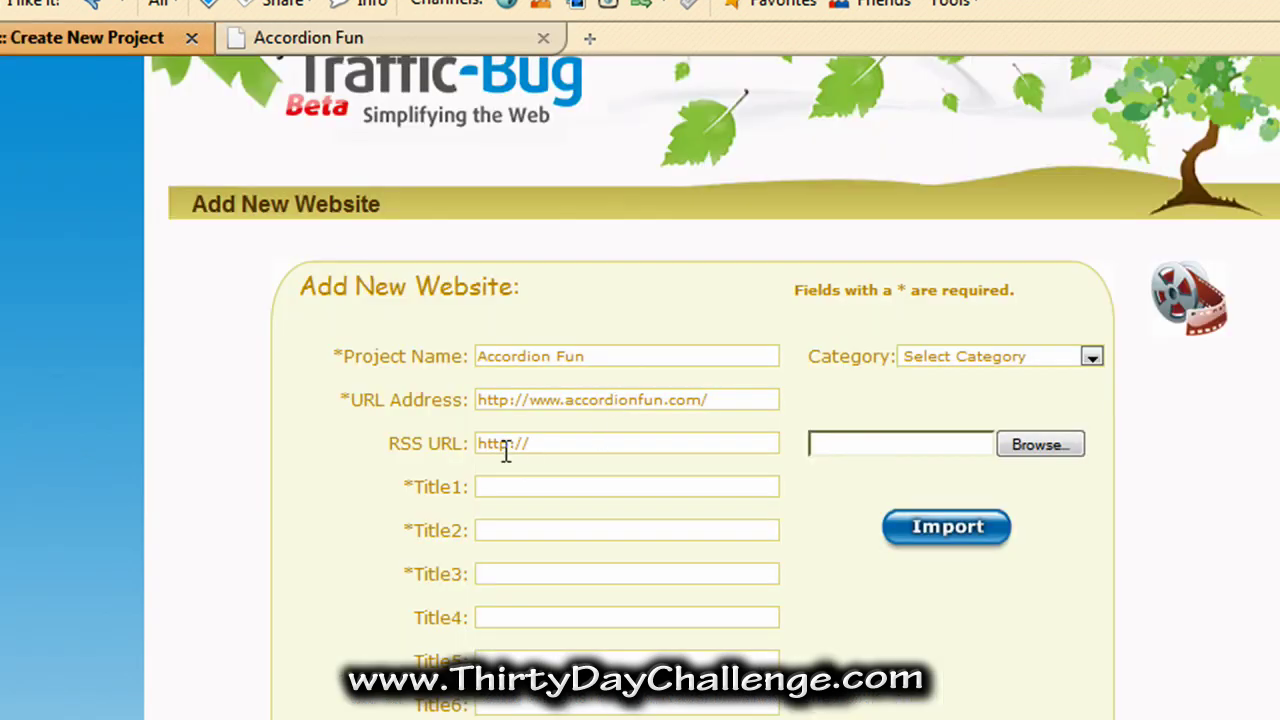
pyautogui.click(506, 449)
pyautogui.hotkey('shift', 'End')
pyautogui.doubleClick(506, 449)
pyautogui.rightClick(508, 448)
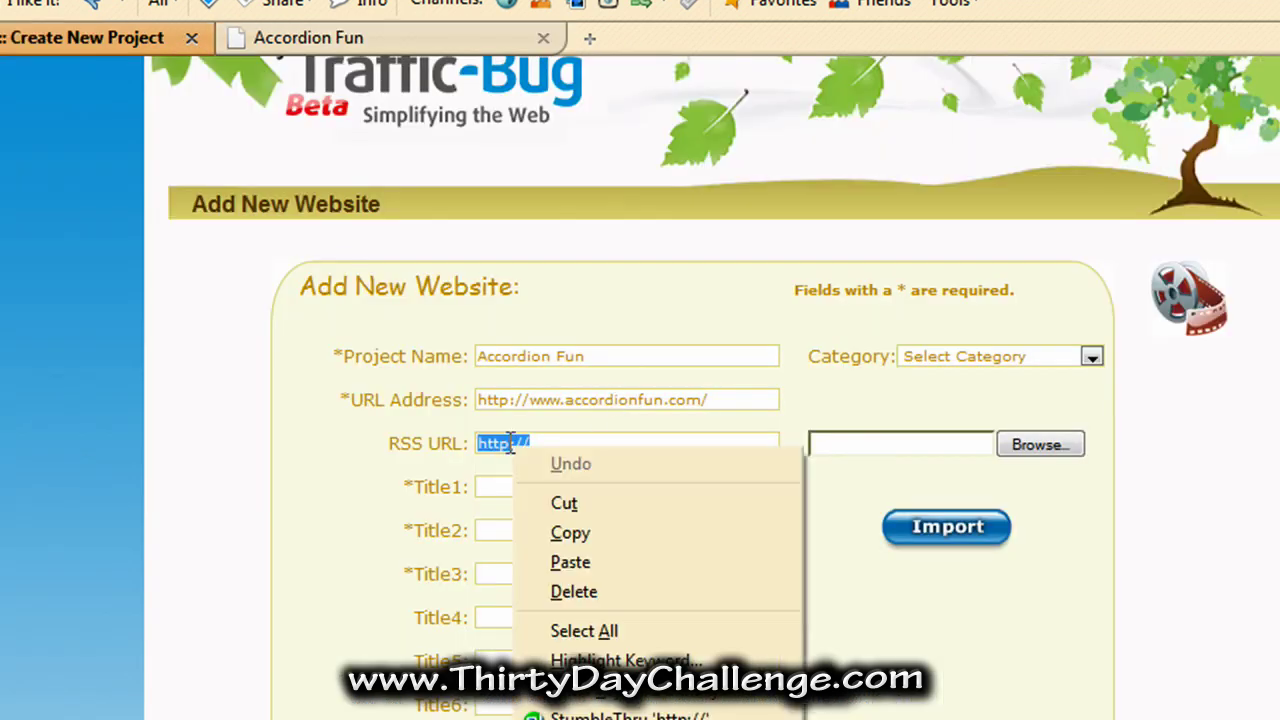
pyautogui.click(568, 563)
pyautogui.click(578, 490)
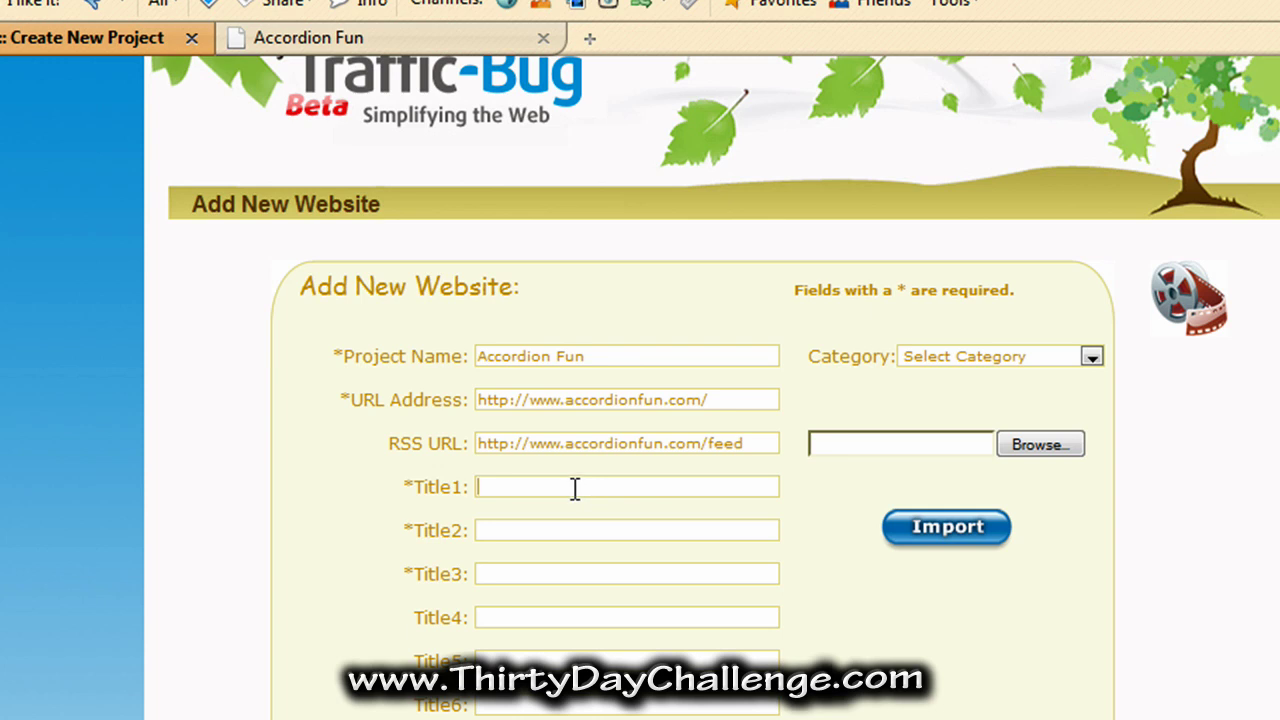
# - Fill Titles 1–5, starting with 'All about Accordion Fun' and 'Learn all about Accordion's'
pyautogui.click(553, 529)
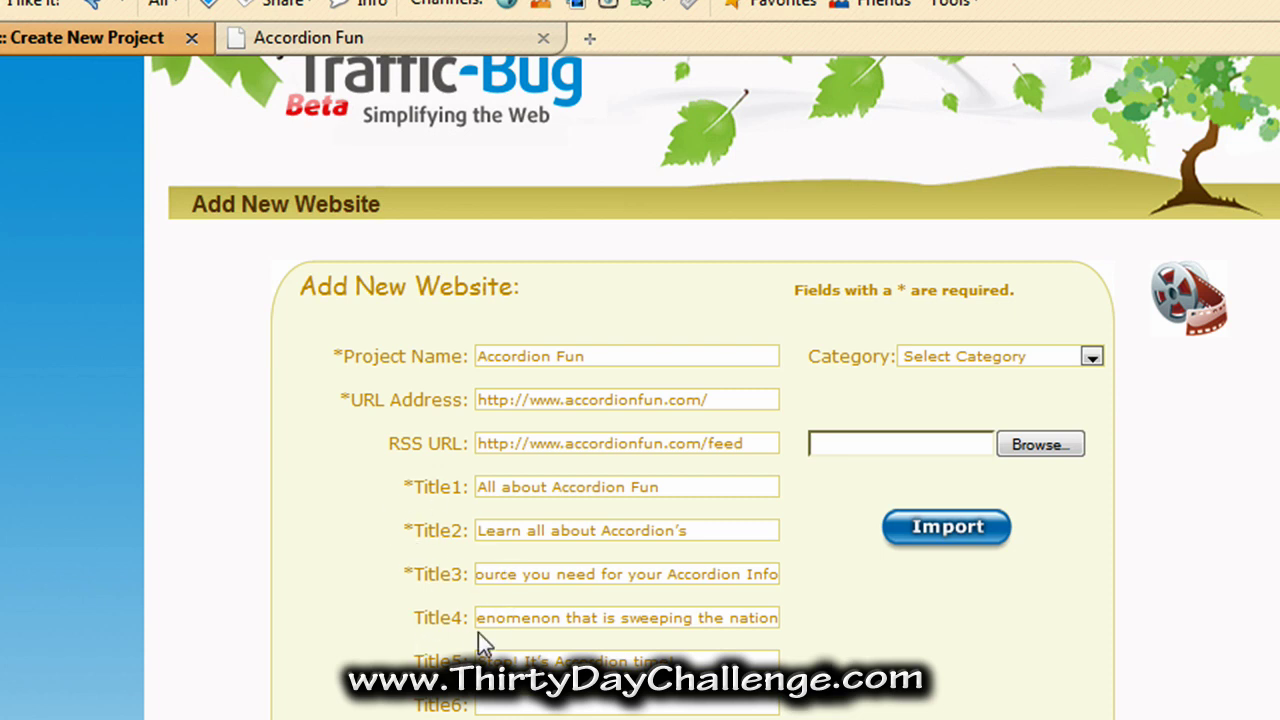
pyautogui.click(961, 361)
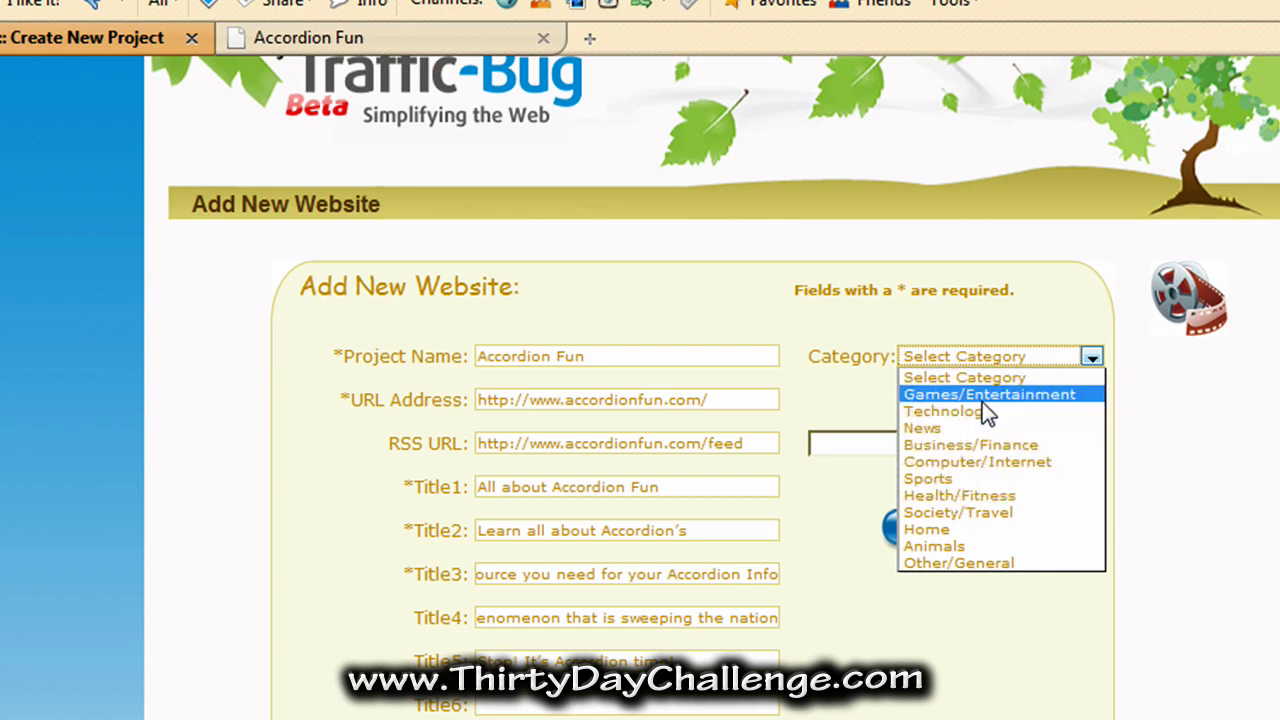
# - Choose Other/General as the project category and scroll down to the Description fields
pyautogui.click(965, 562)
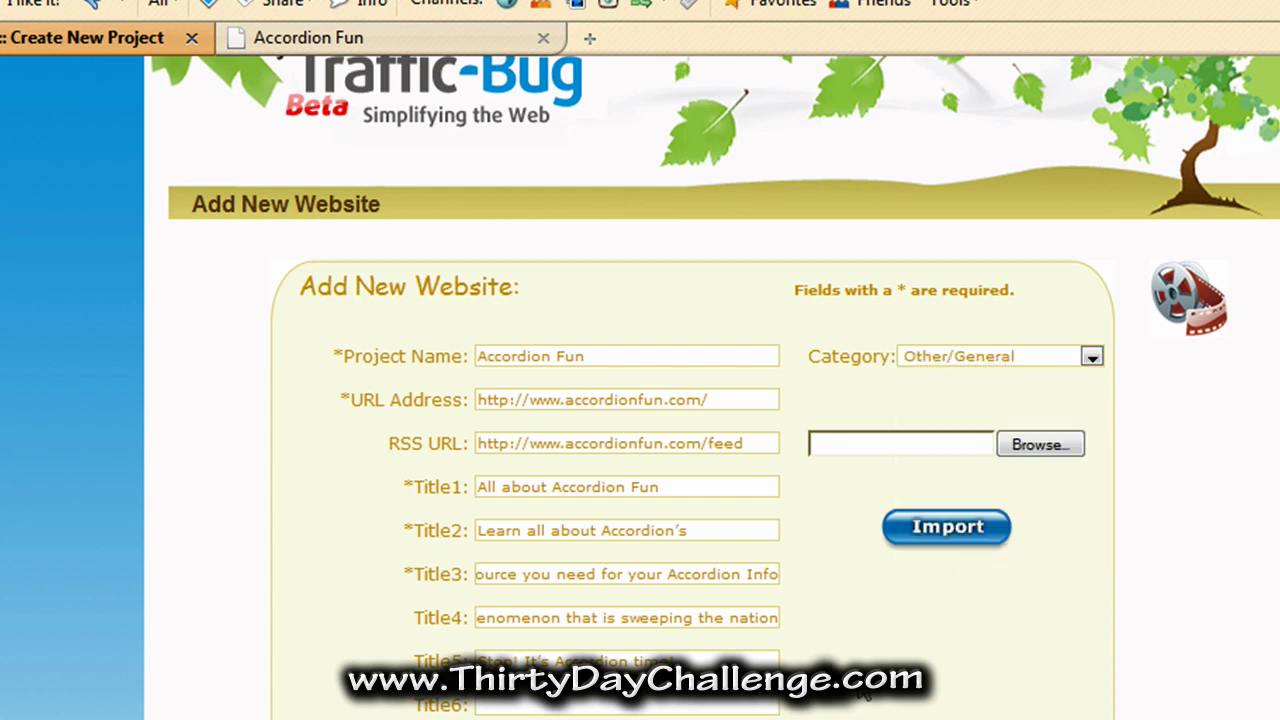
pyautogui.scroll(-3, 856, 662)
pyautogui.scroll(-5, 856, 662)
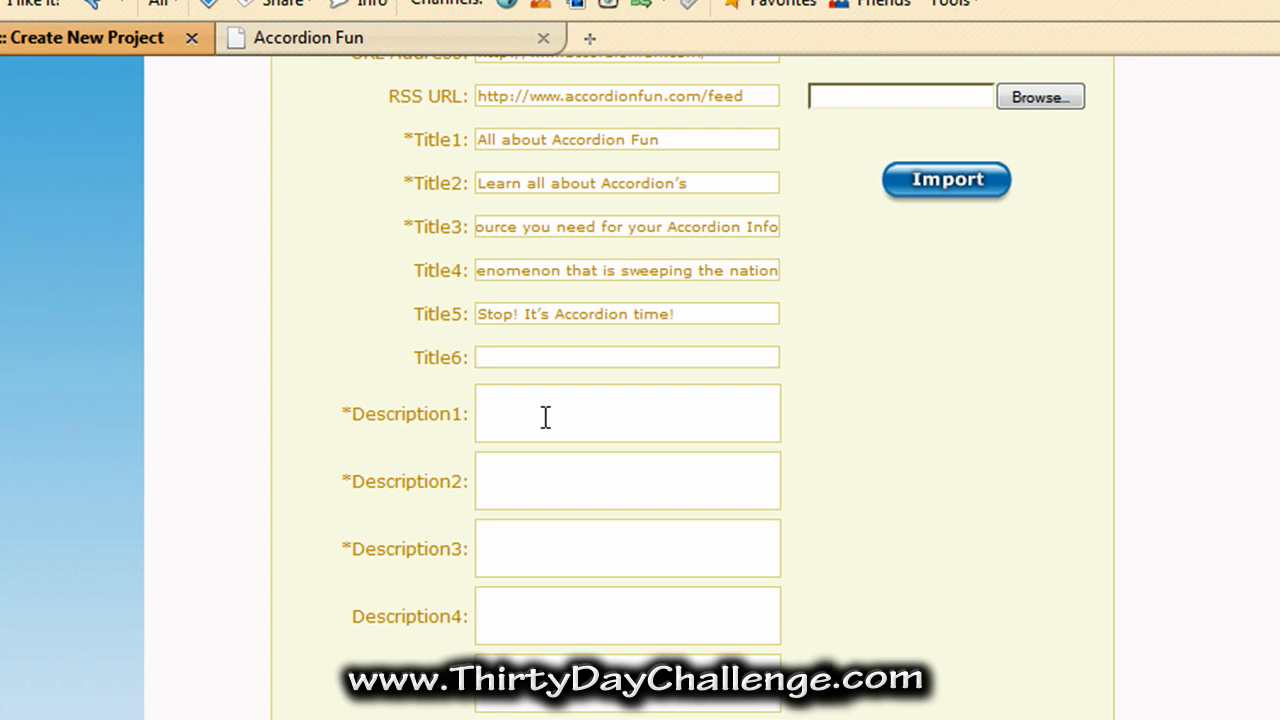
# - Write Descriptions 1–3 presenting the site as a resource for learning about accordions
pyautogui.scroll(5, 545, 417)
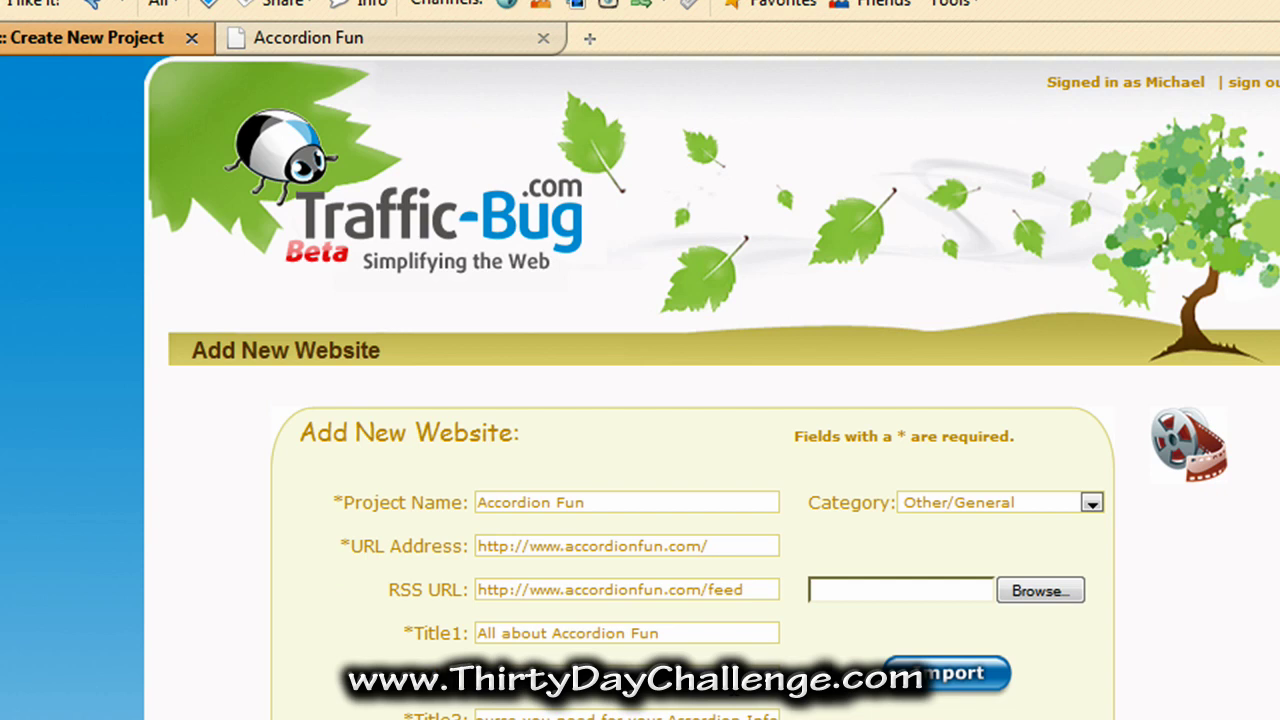
pyautogui.scroll(-4, 457, 551)
pyautogui.click(578, 550)
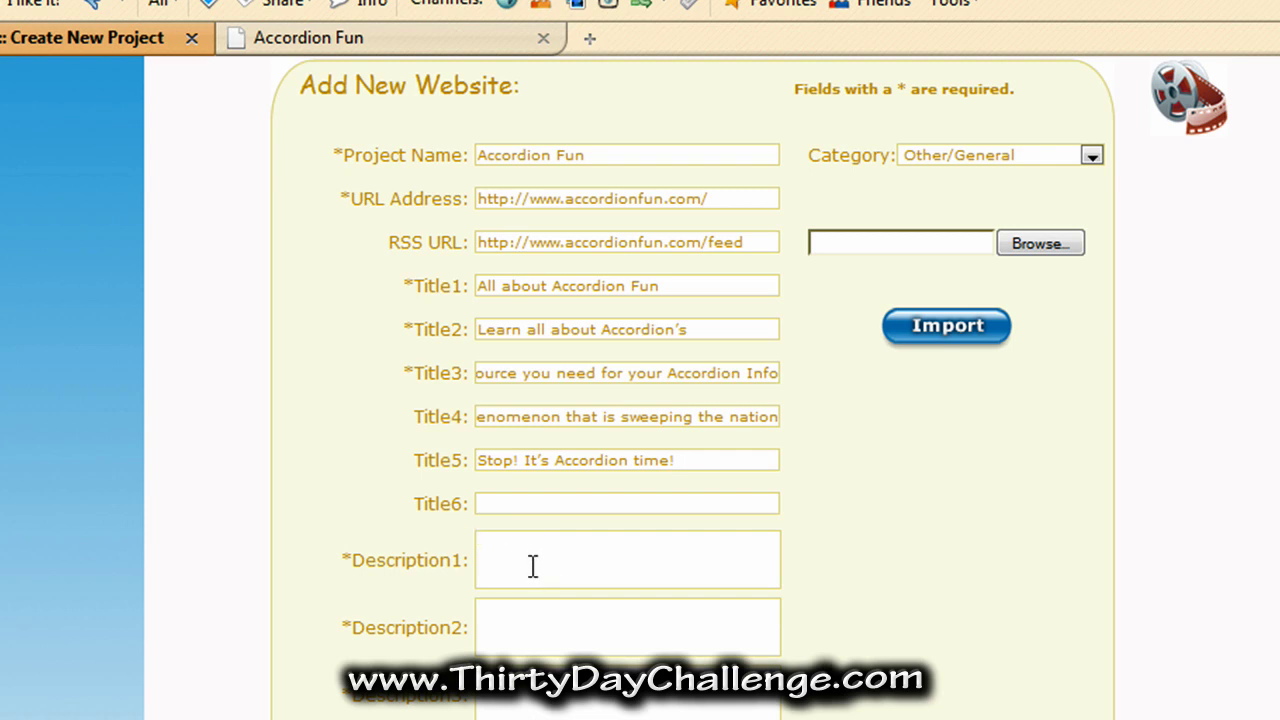
pyautogui.scroll(-2, 533, 566)
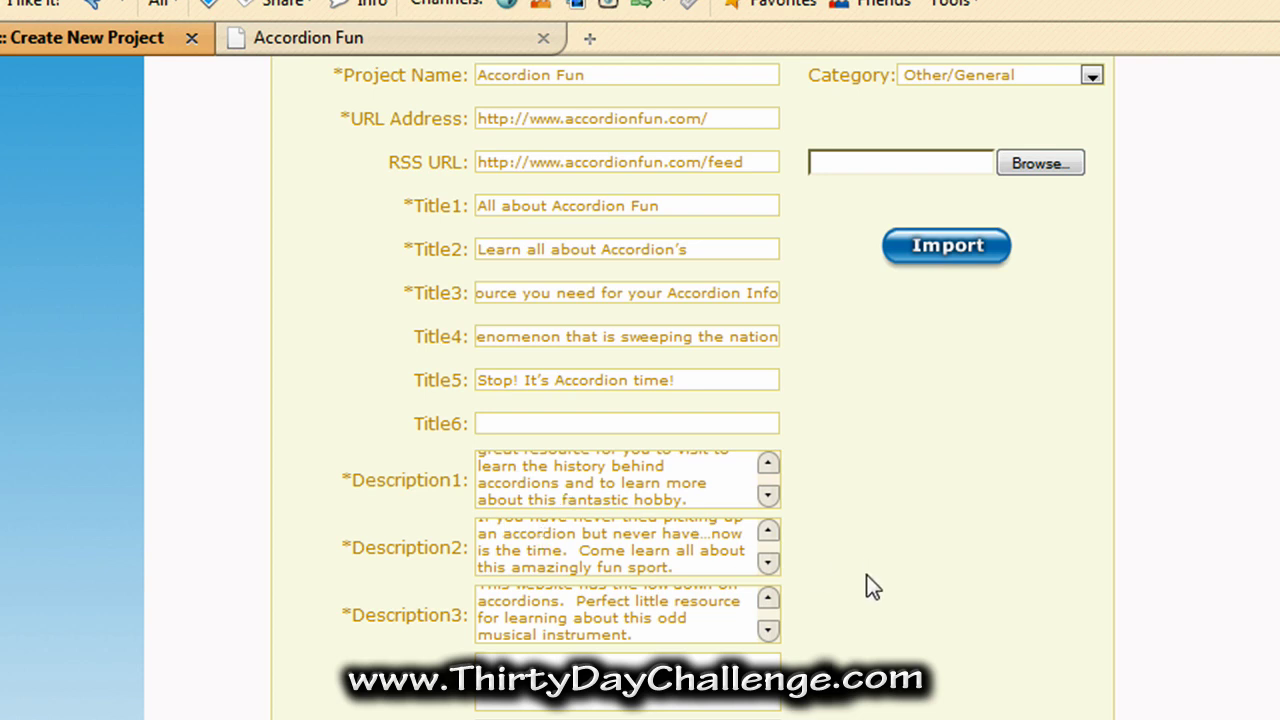
pyautogui.scroll(3, 870, 587)
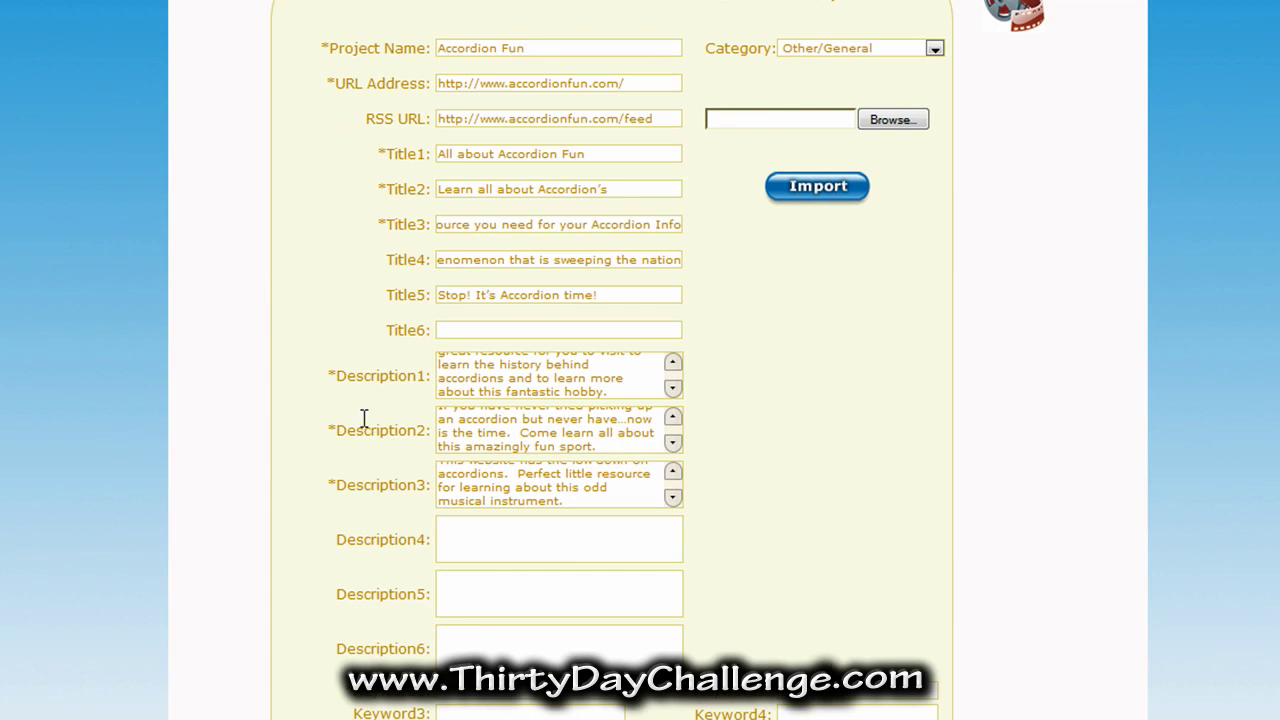
pyautogui.scroll(-1, 740, 505)
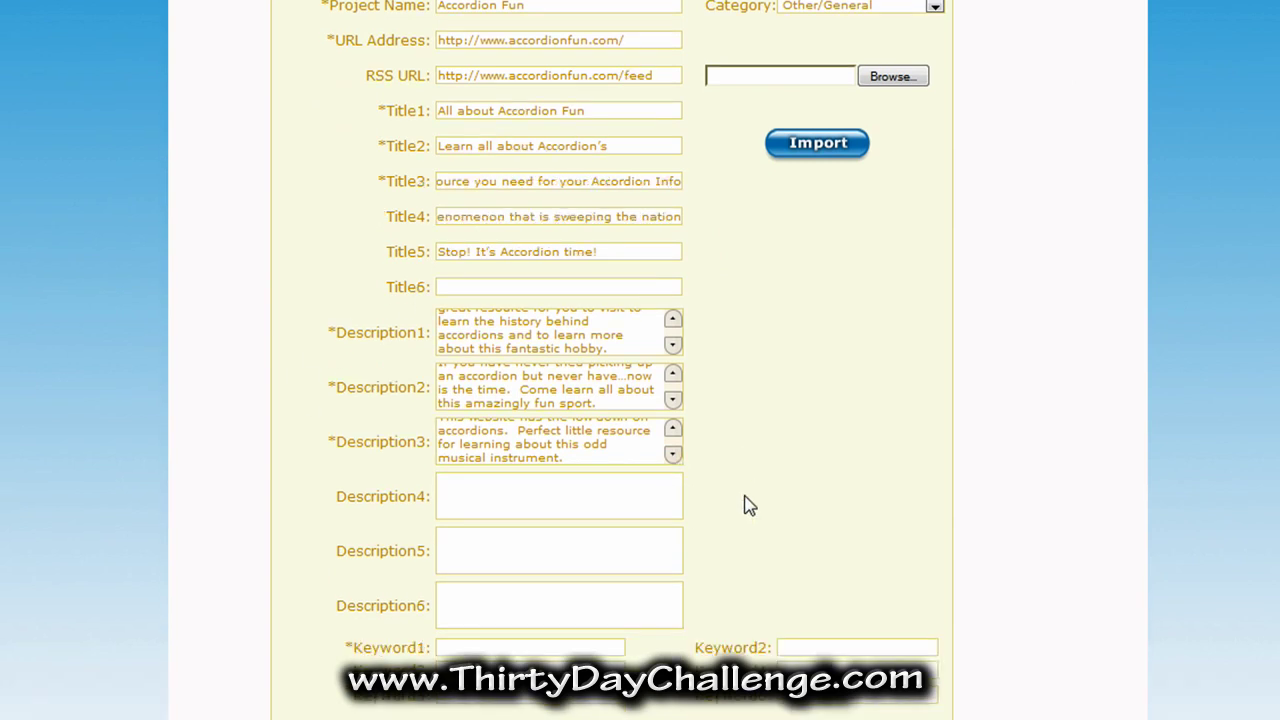
pyautogui.scroll(-2, 750, 505)
pyautogui.scroll(-3, 750, 505)
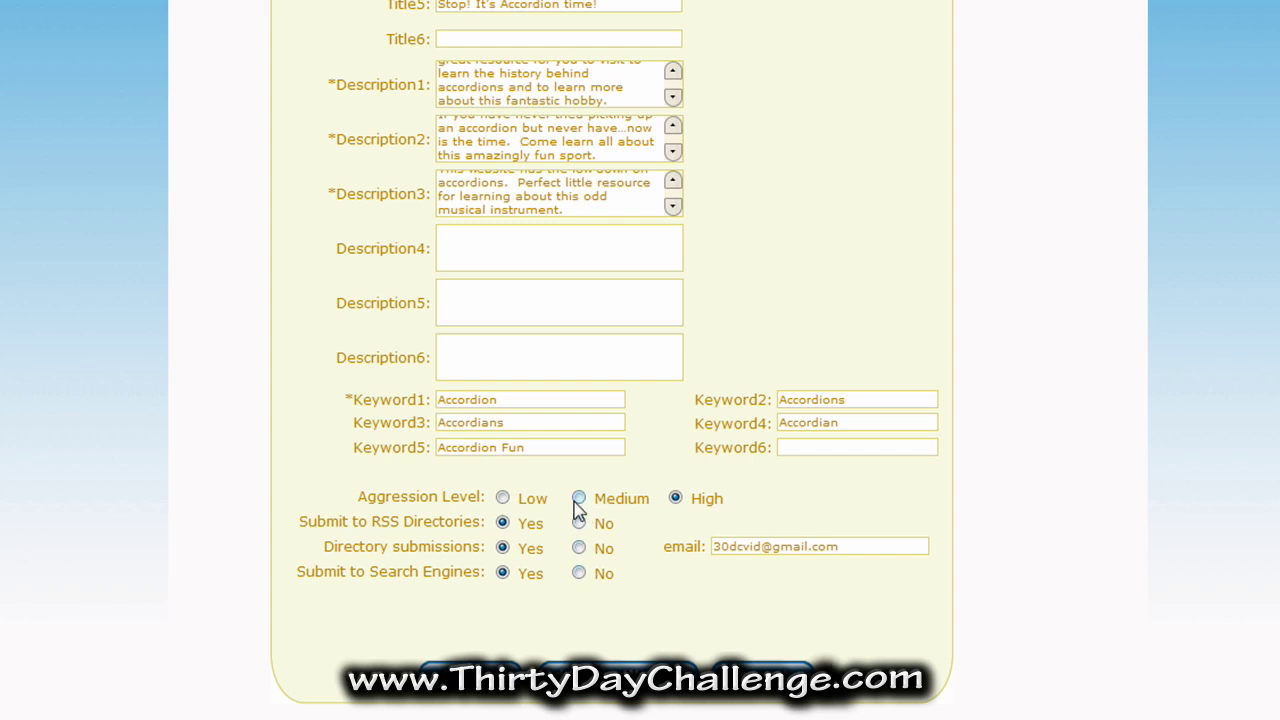
# - Set the Accordion Fun project's aggression level, trying Low and then choosing High
pyautogui.click(502, 497)
pyautogui.click(676, 498)
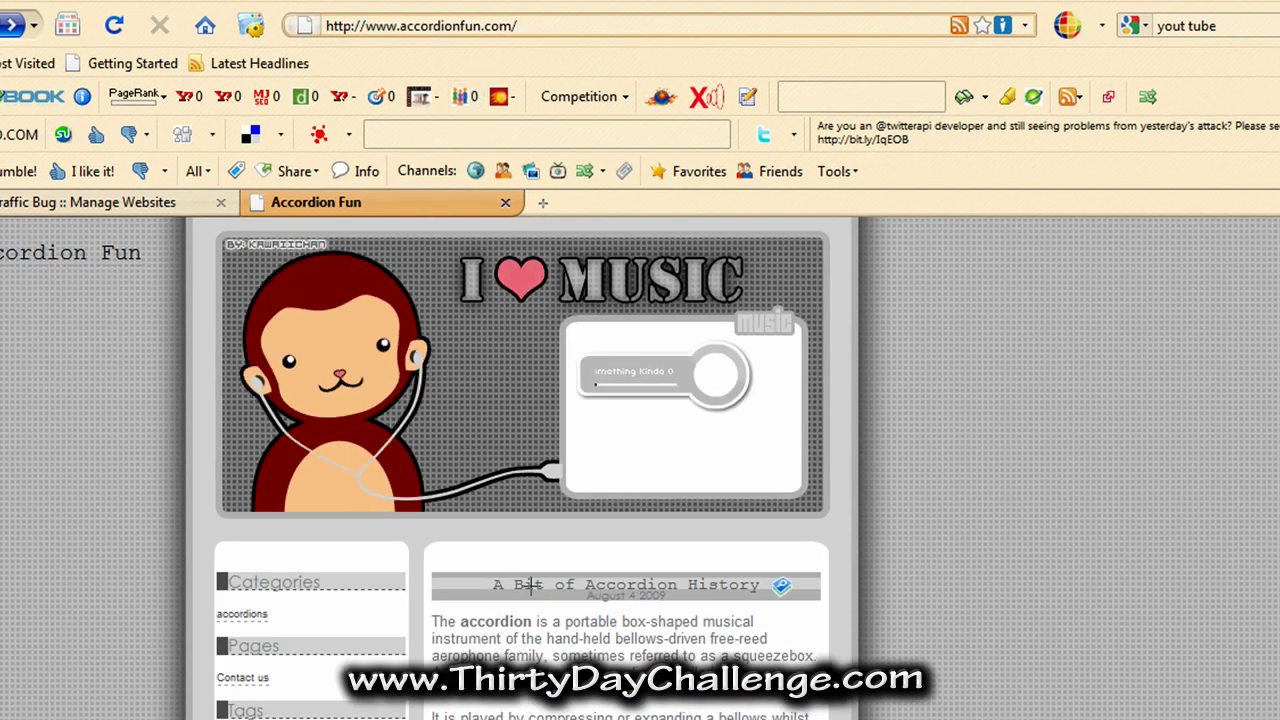
# - Open the 'A Bit of Accordion History' post and select its full web address
pyautogui.scroll(-2, 578, 512)
pyautogui.click(588, 476)
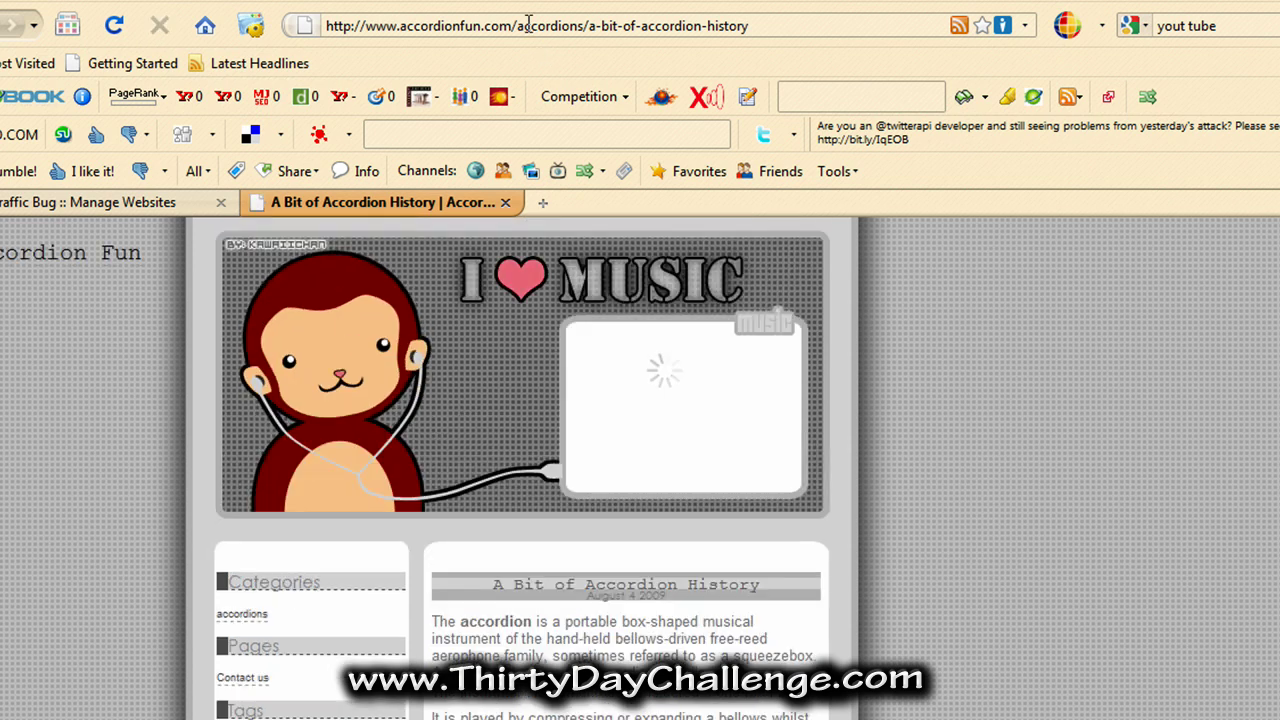
pyautogui.click(526, 26)
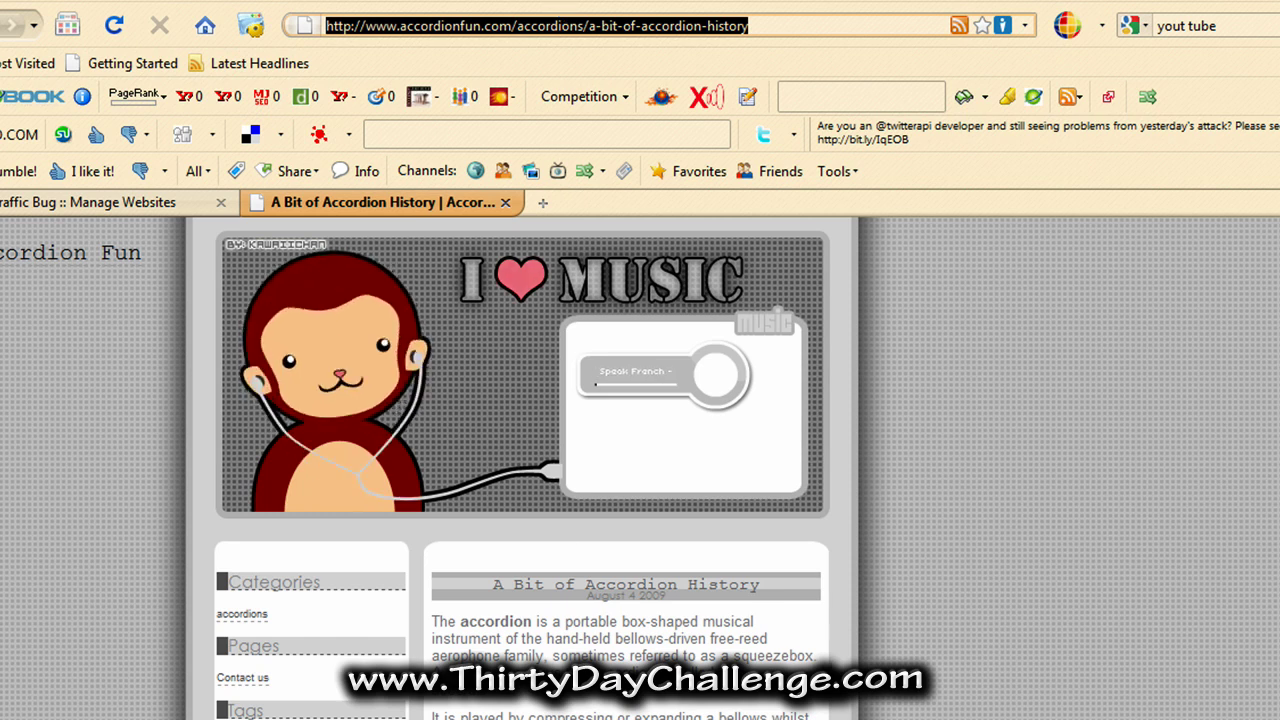
pyautogui.scroll(-3, 522, 450)
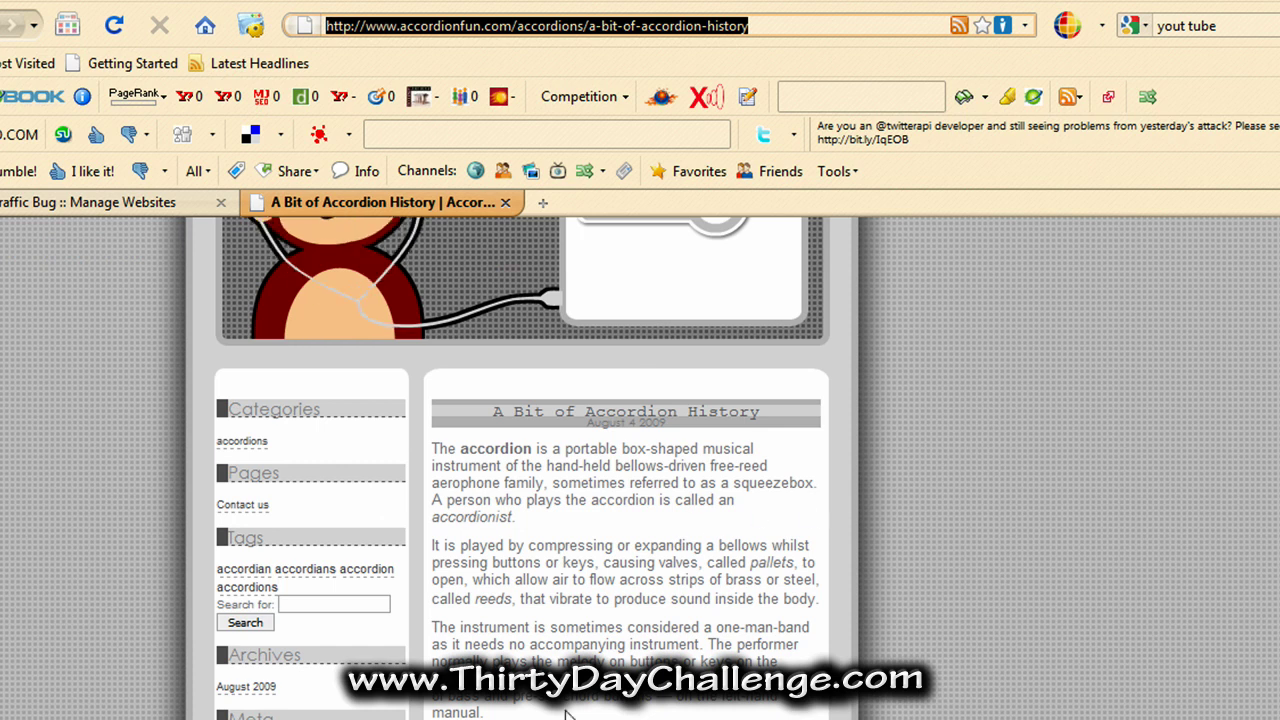
pyautogui.scroll(3, 522, 450)
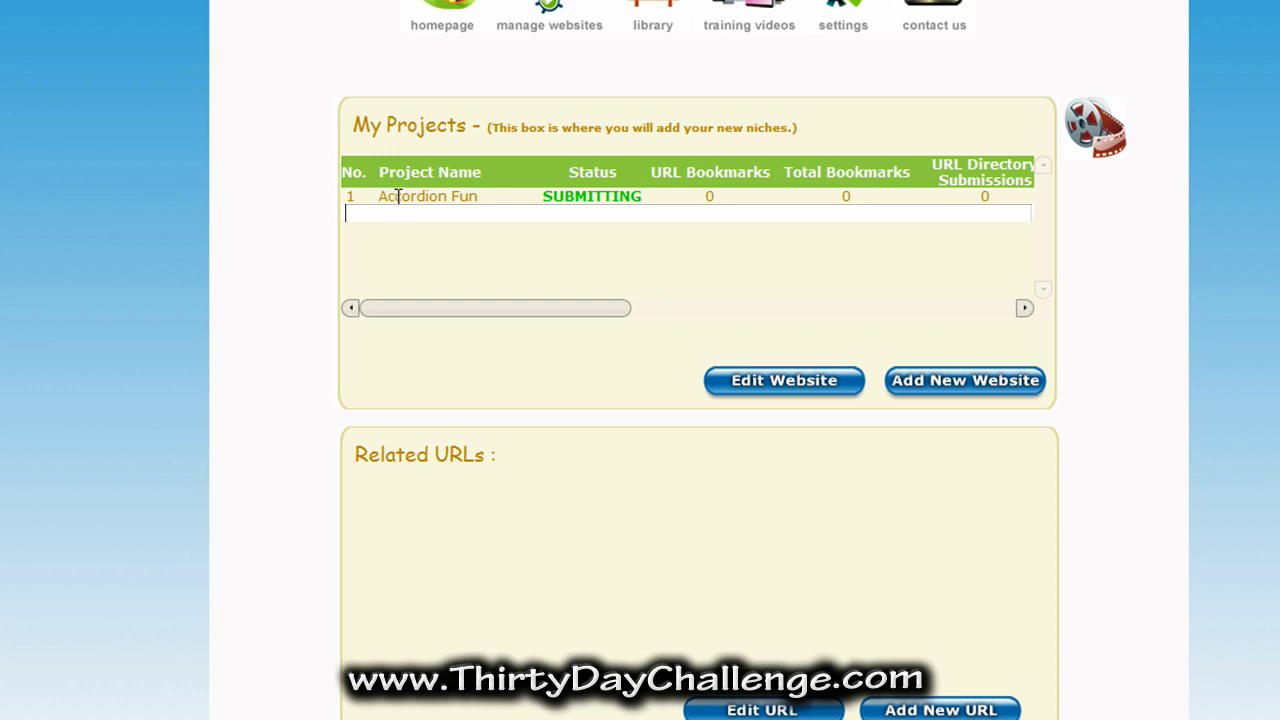
# - From Accordion Fun's related URLs, start an Add New URL form for a new page on the existing site
pyautogui.click(398, 196)
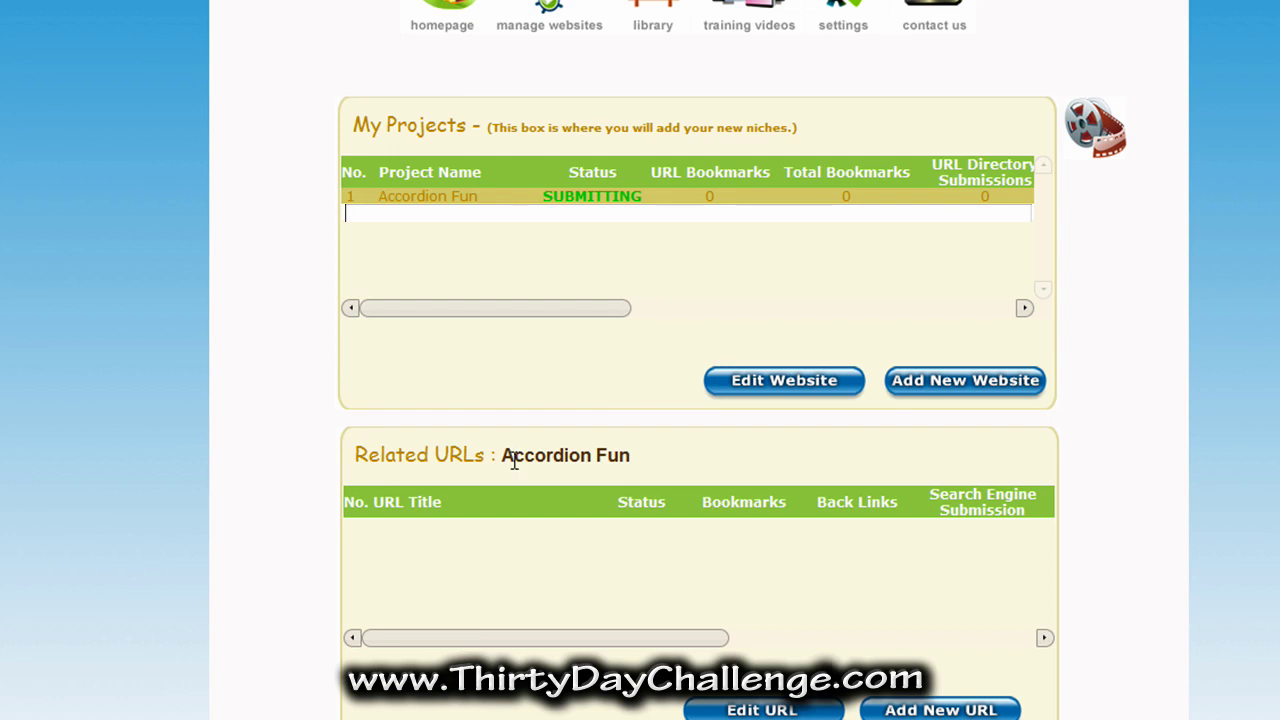
pyautogui.click(921, 710)
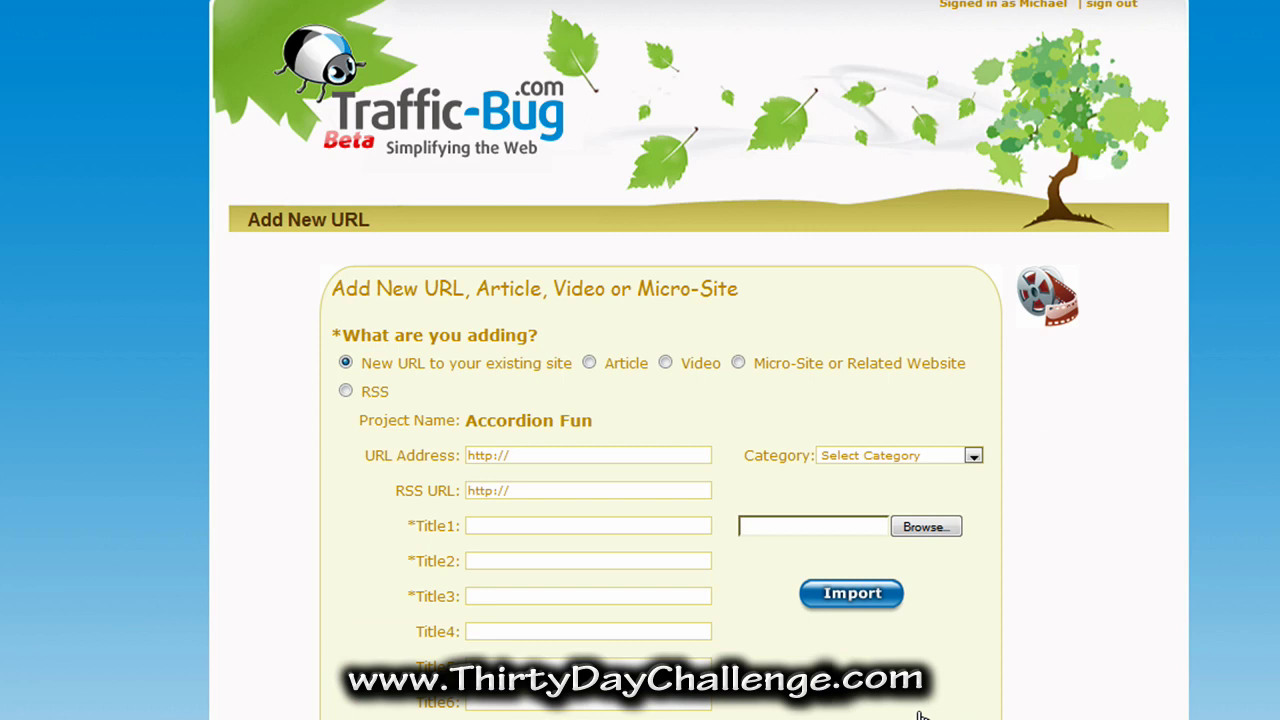
pyautogui.scroll(-1, 1044, 712)
pyautogui.scroll(-4, 1044, 712)
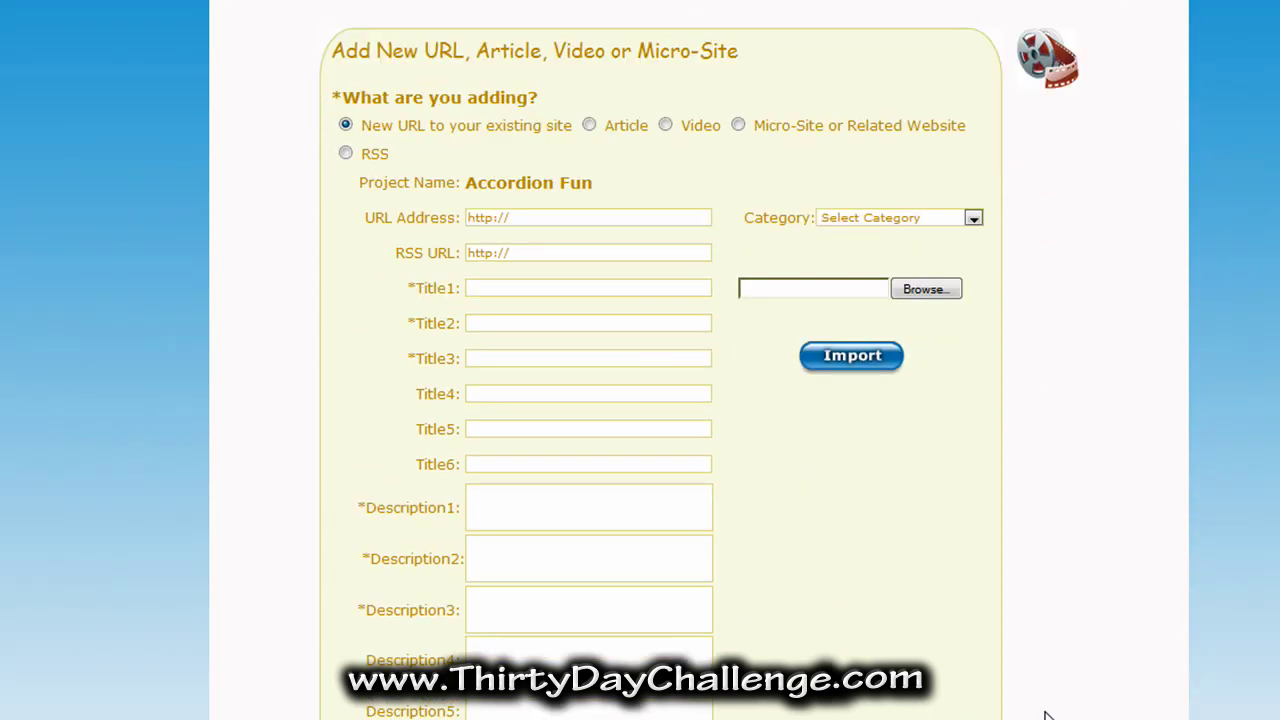
pyautogui.scroll(2, 1044, 712)
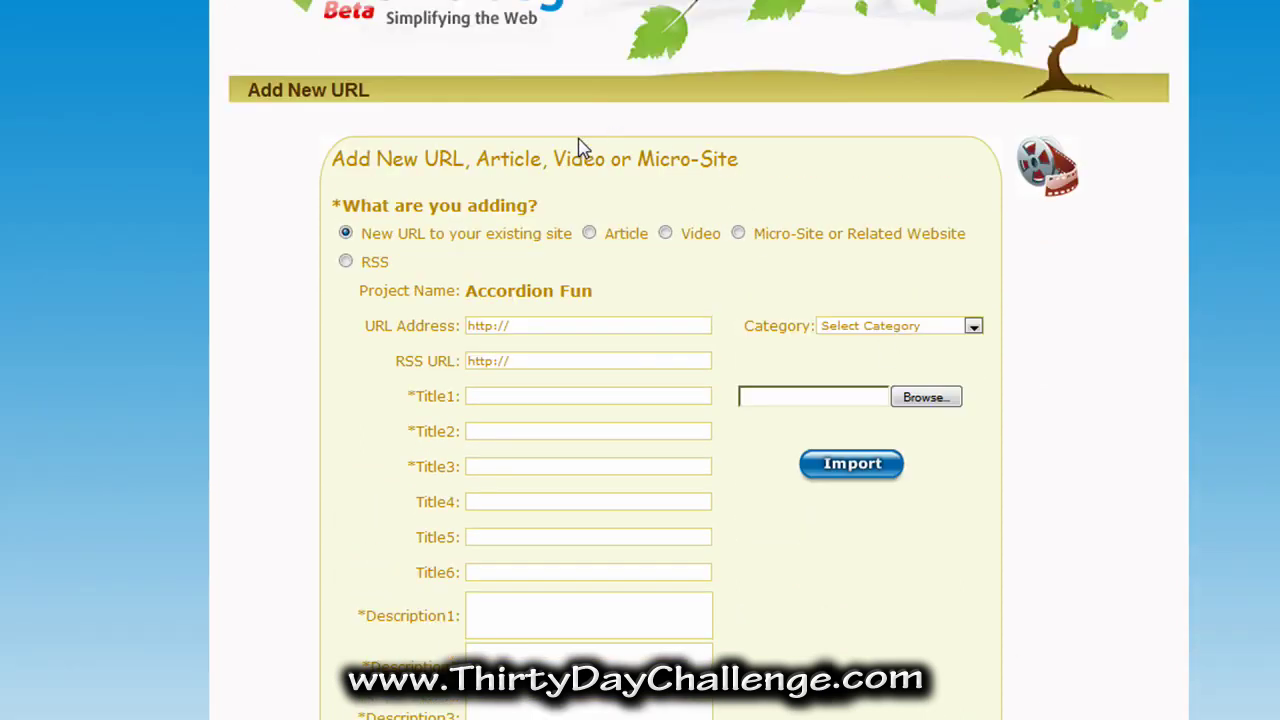
pyautogui.scroll(-8, 580, 150)
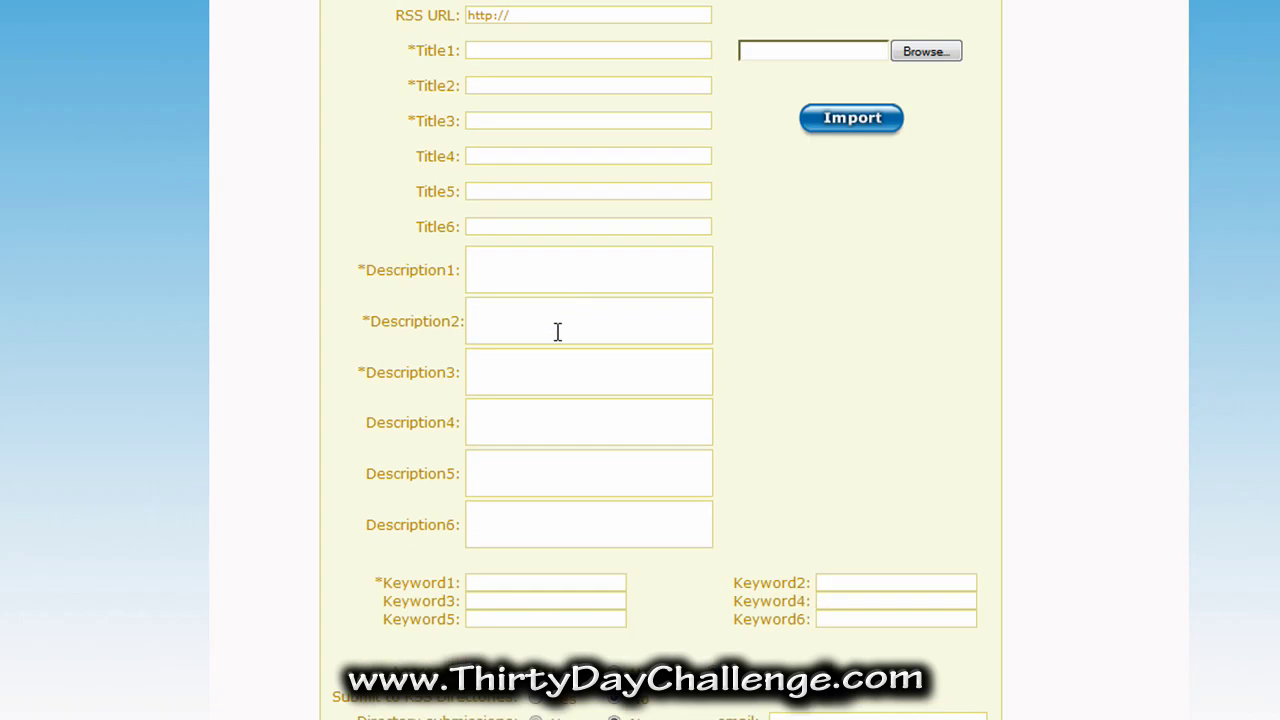
pyautogui.scroll(3, 520, 80)
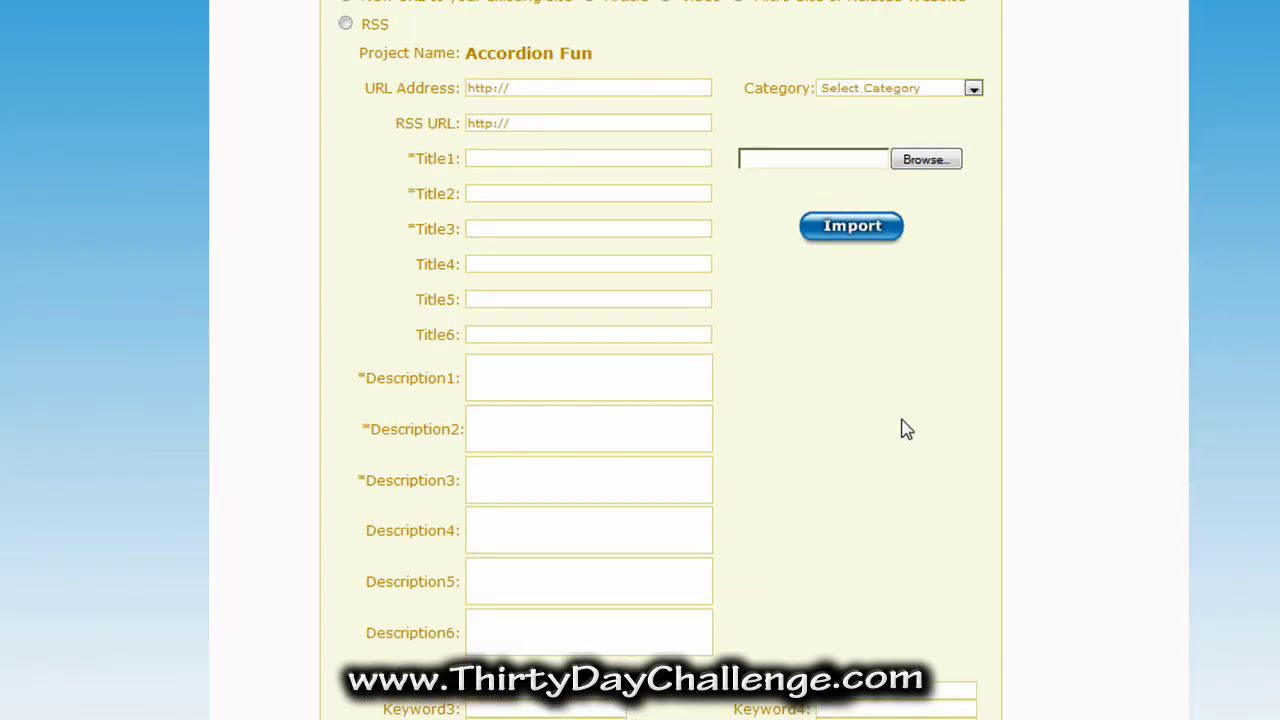
pyautogui.scroll(5, 903, 429)
pyautogui.scroll(-3, 549, 289)
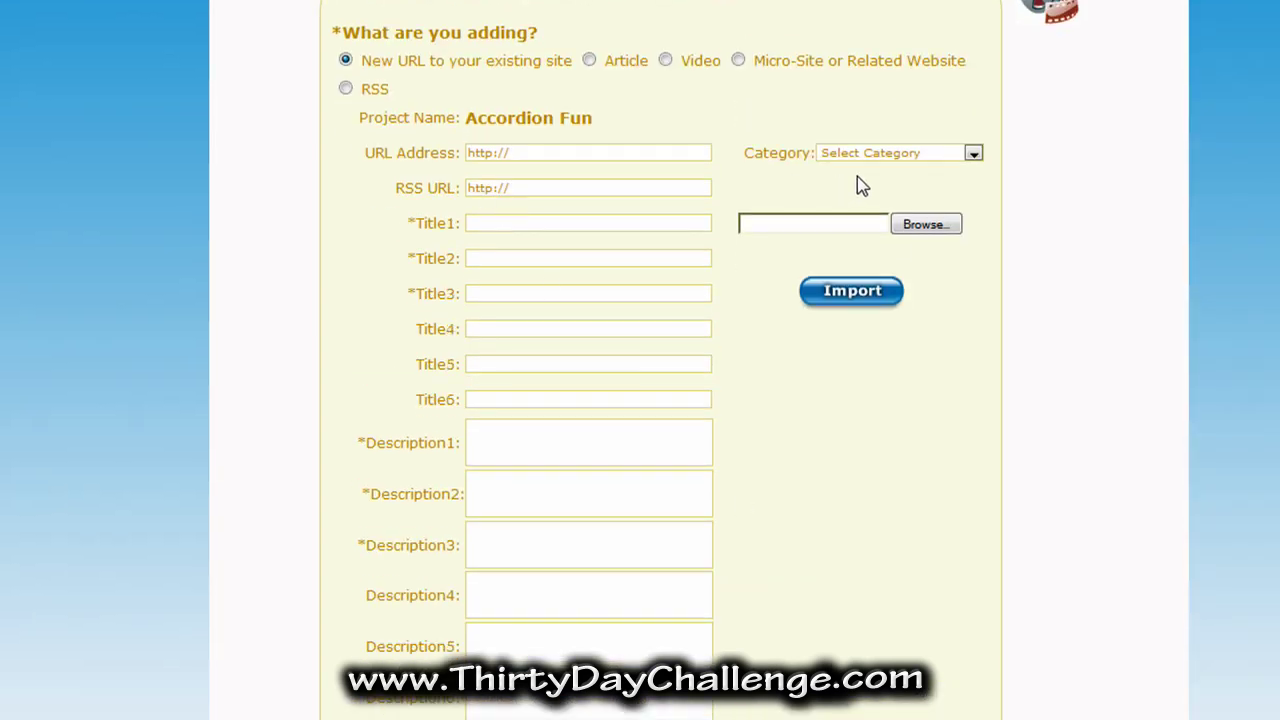
pyautogui.scroll(-5, 964, 225)
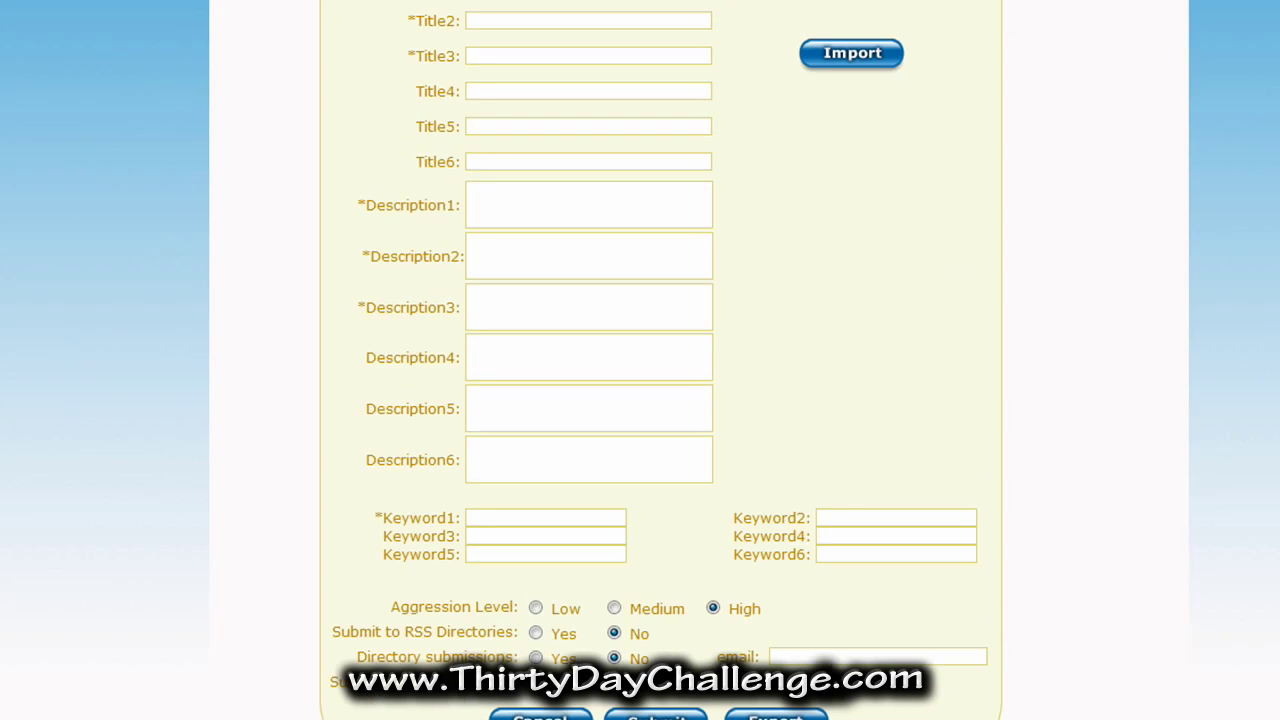
pyautogui.scroll(10, 980, 590)
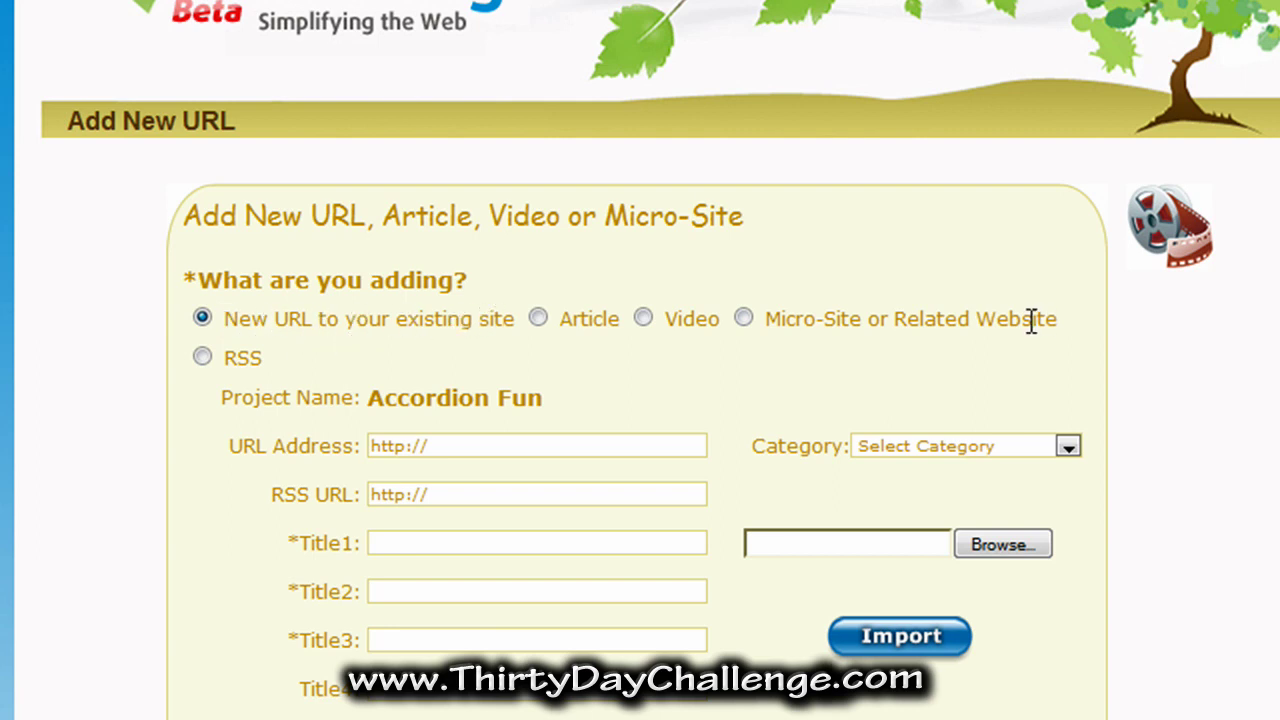
# - Enter the post URL, Other/General category, four titles and descriptions, and keywords accordion, accordions, accordion fun
pyautogui.scroll(-4, 966, 306)
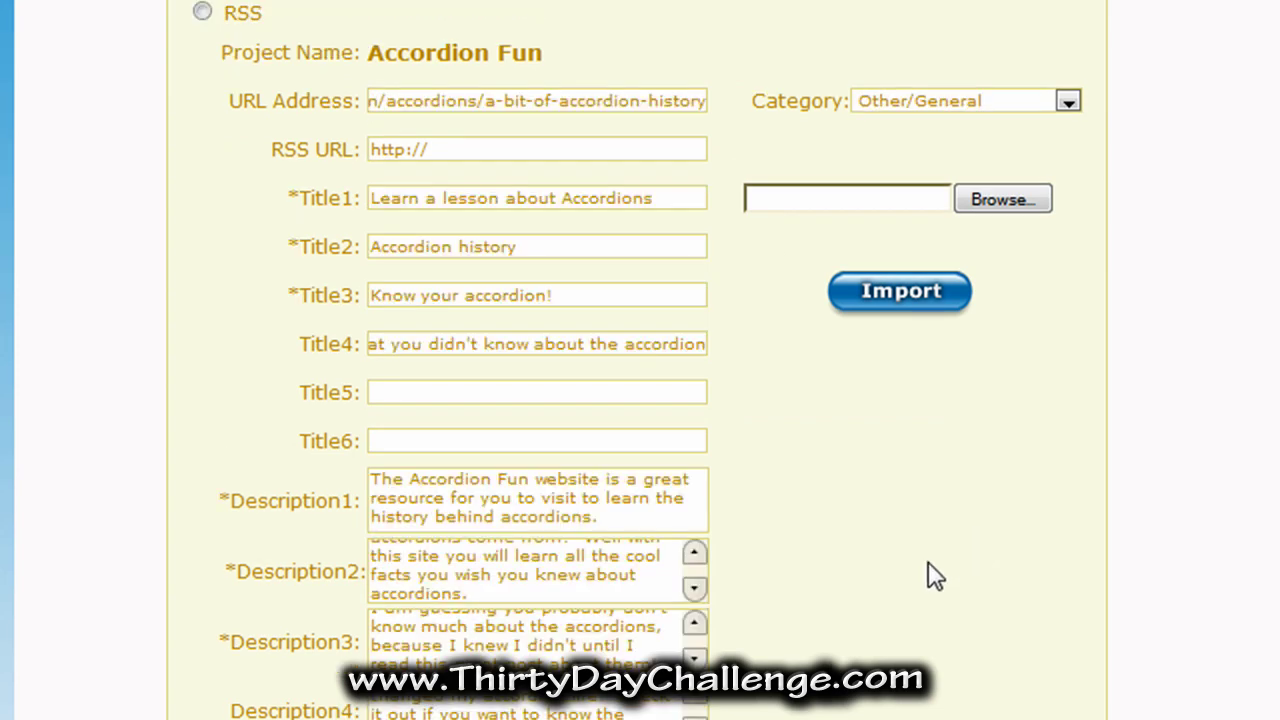
pyautogui.scroll(-1, 889, 545)
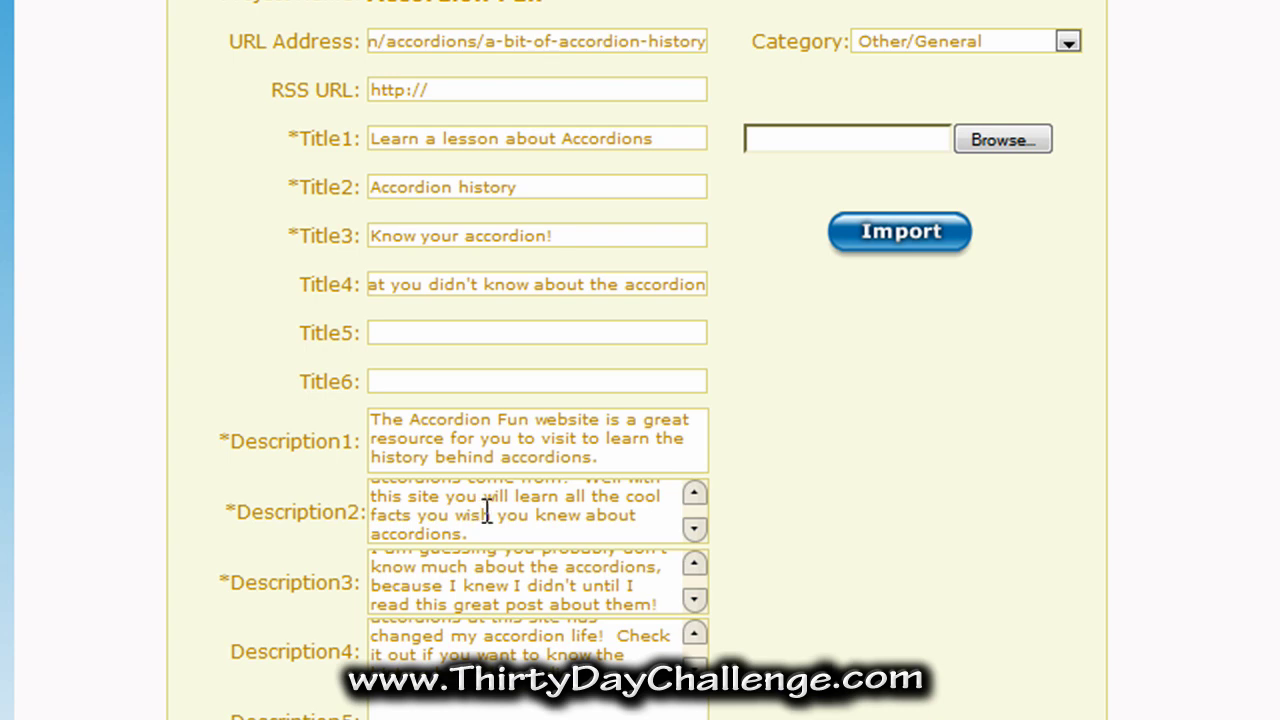
pyautogui.scroll(-3, 494, 510)
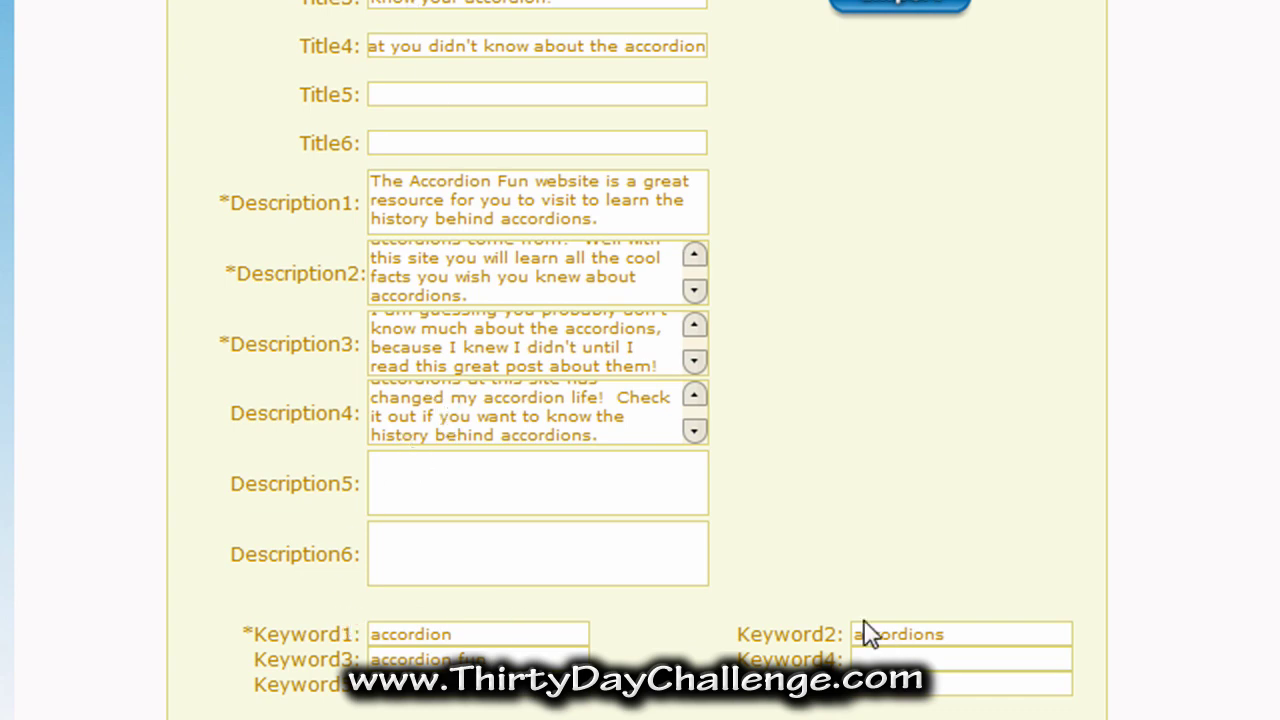
pyautogui.scroll(1, 680, 488)
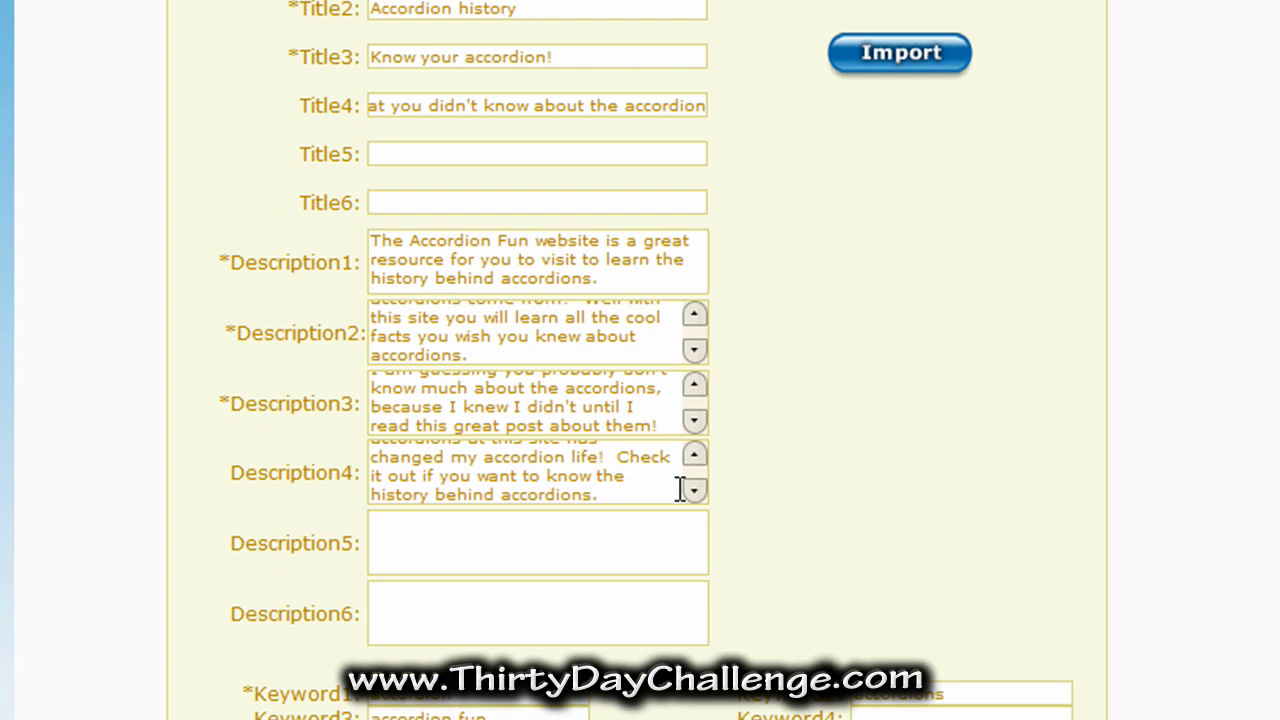
pyautogui.scroll(1, 680, 488)
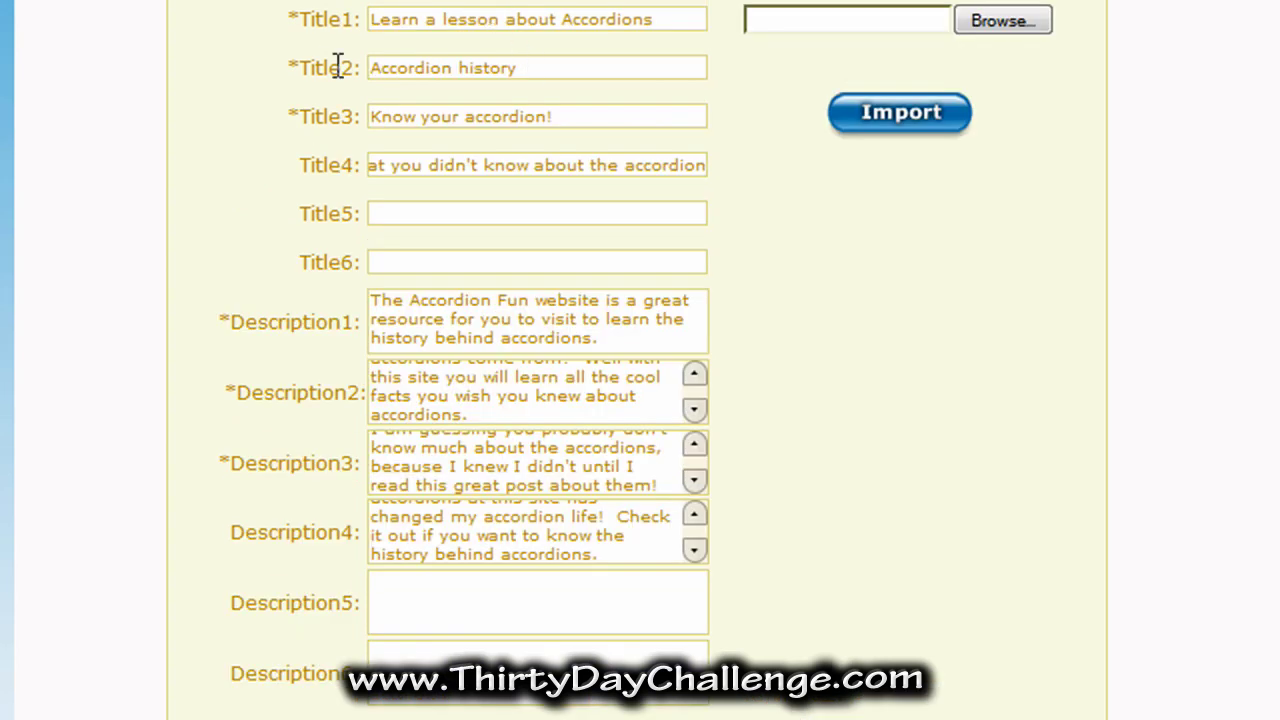
pyautogui.scroll(3, 338, 66)
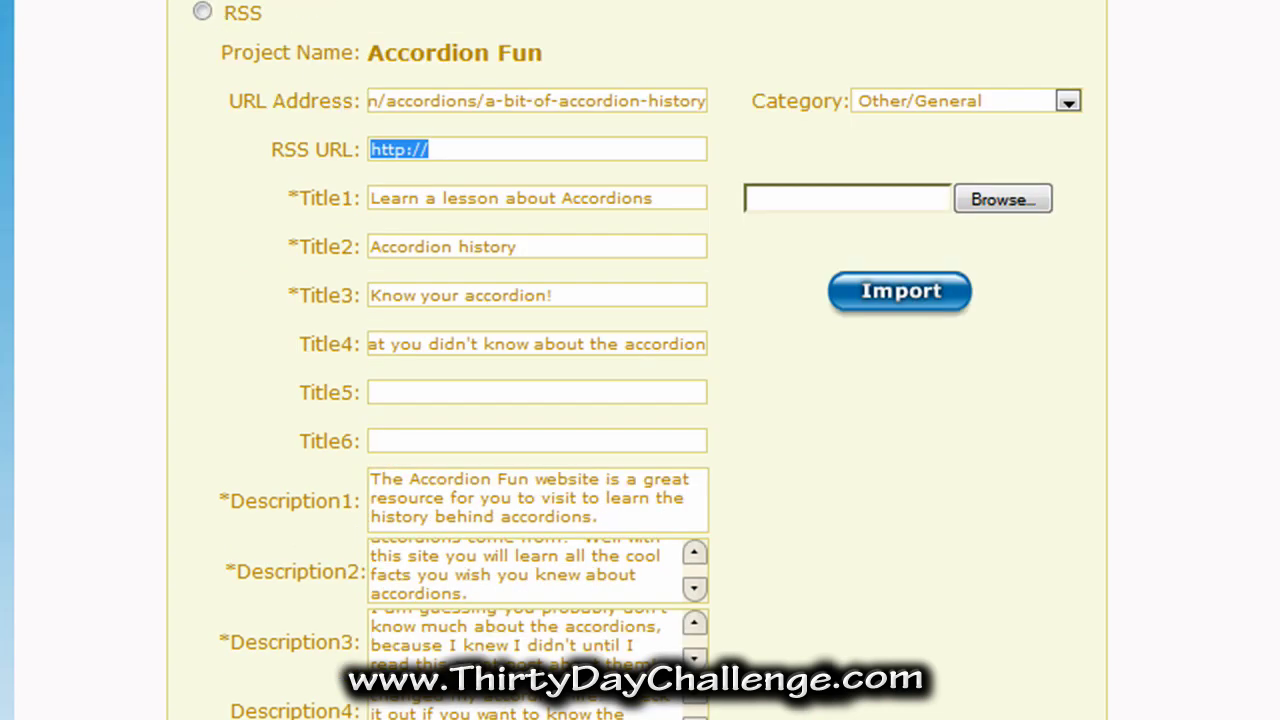
pyautogui.scroll(-1, 640, 360)
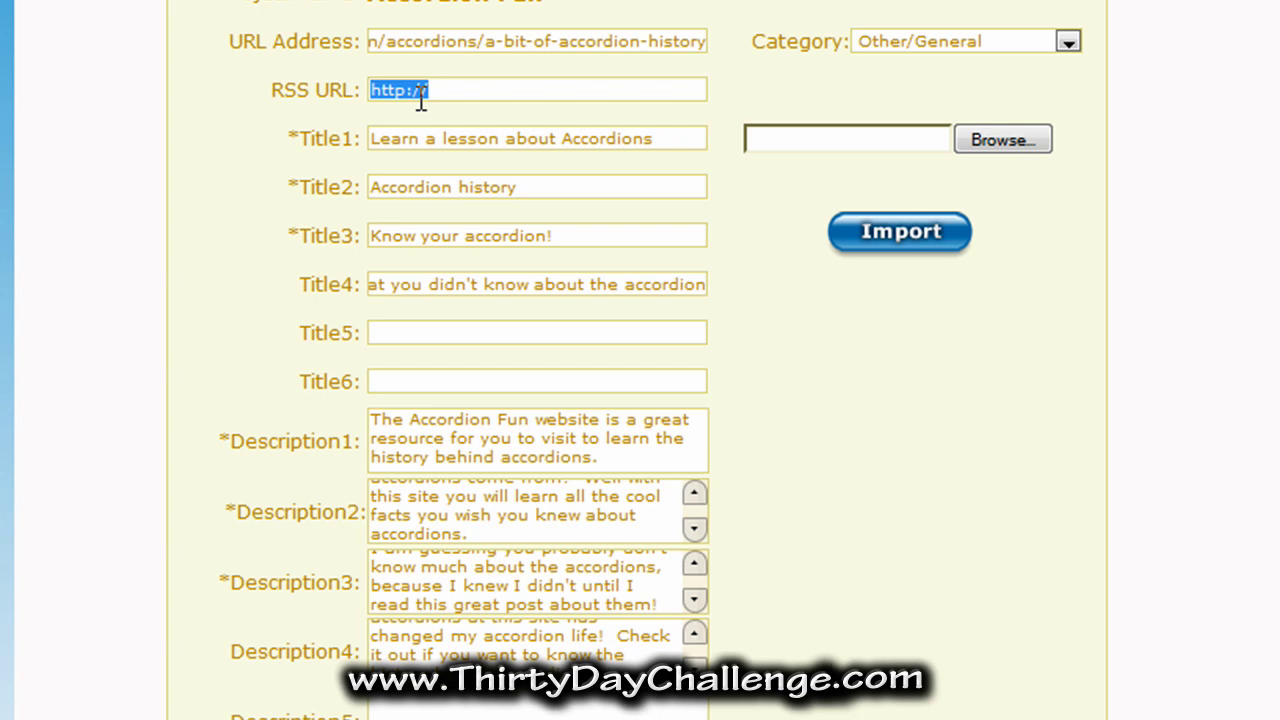
pyautogui.scroll(-3, 424, 140)
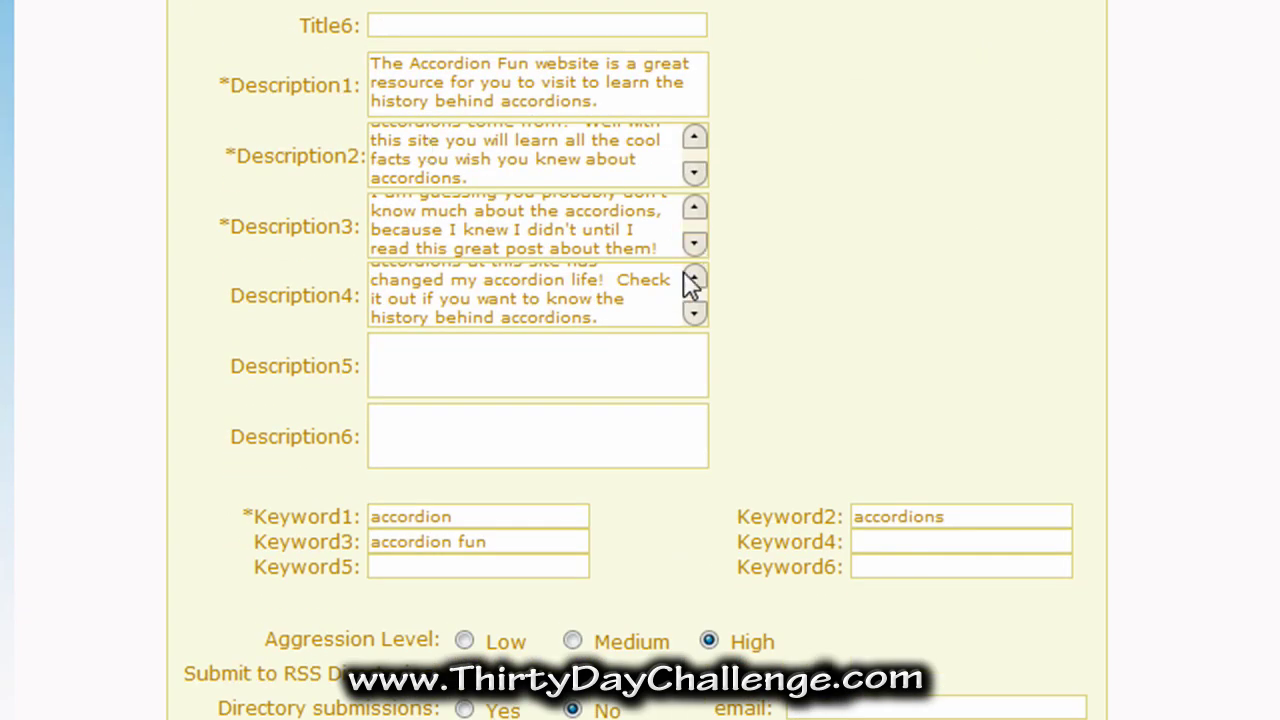
# - Lower the new URL's aggression level from High to Low and submit the entry
pyautogui.click(572, 640)
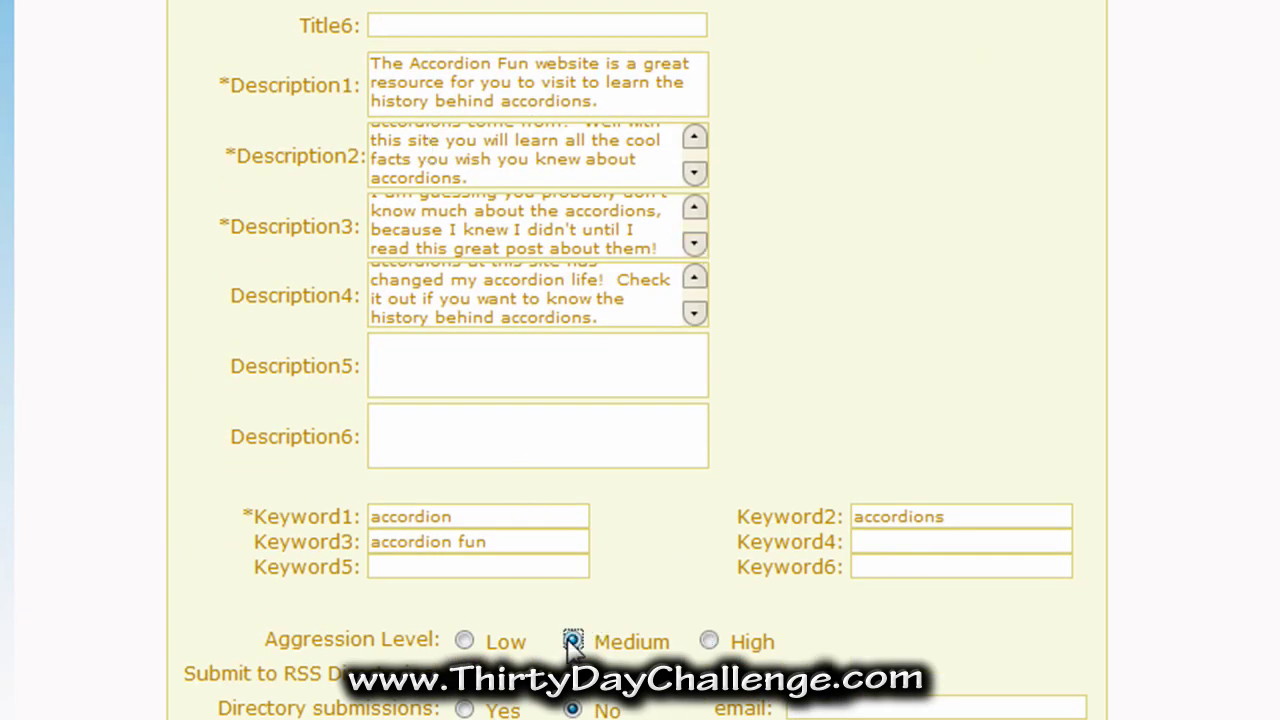
pyautogui.click(465, 641)
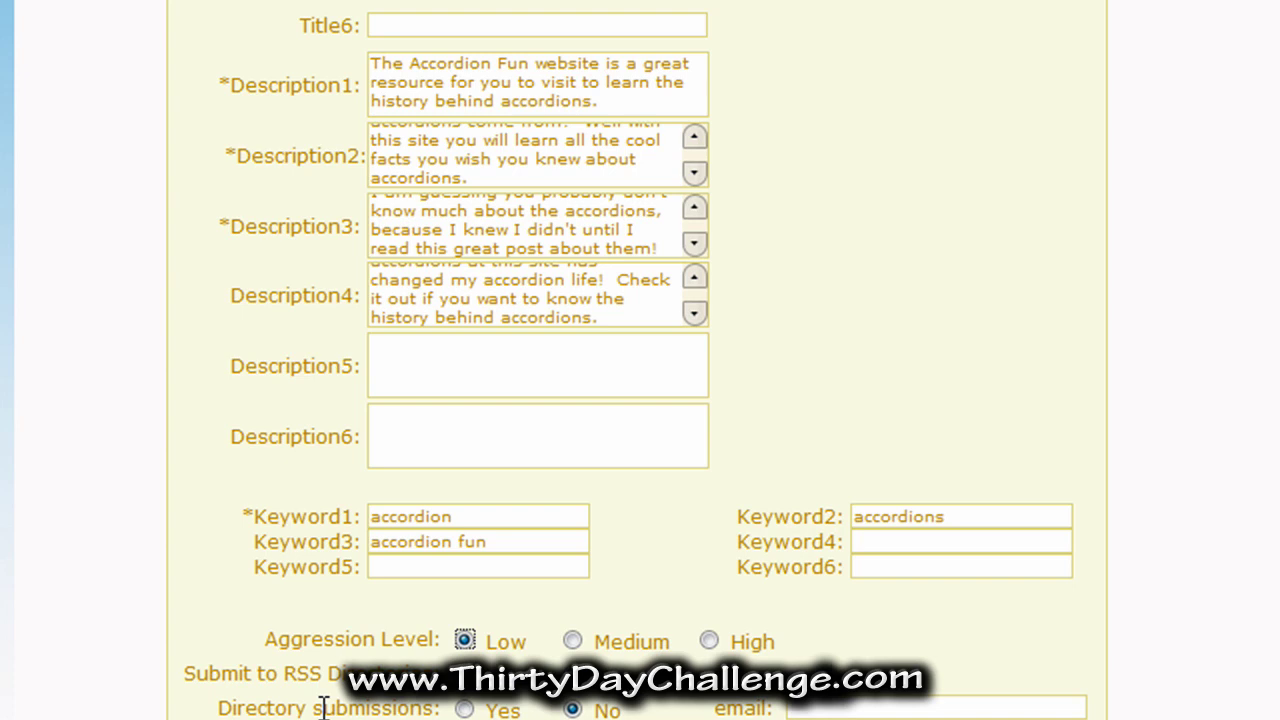
pyautogui.scroll(8, 323, 707)
pyautogui.scroll(-8, 245, 618)
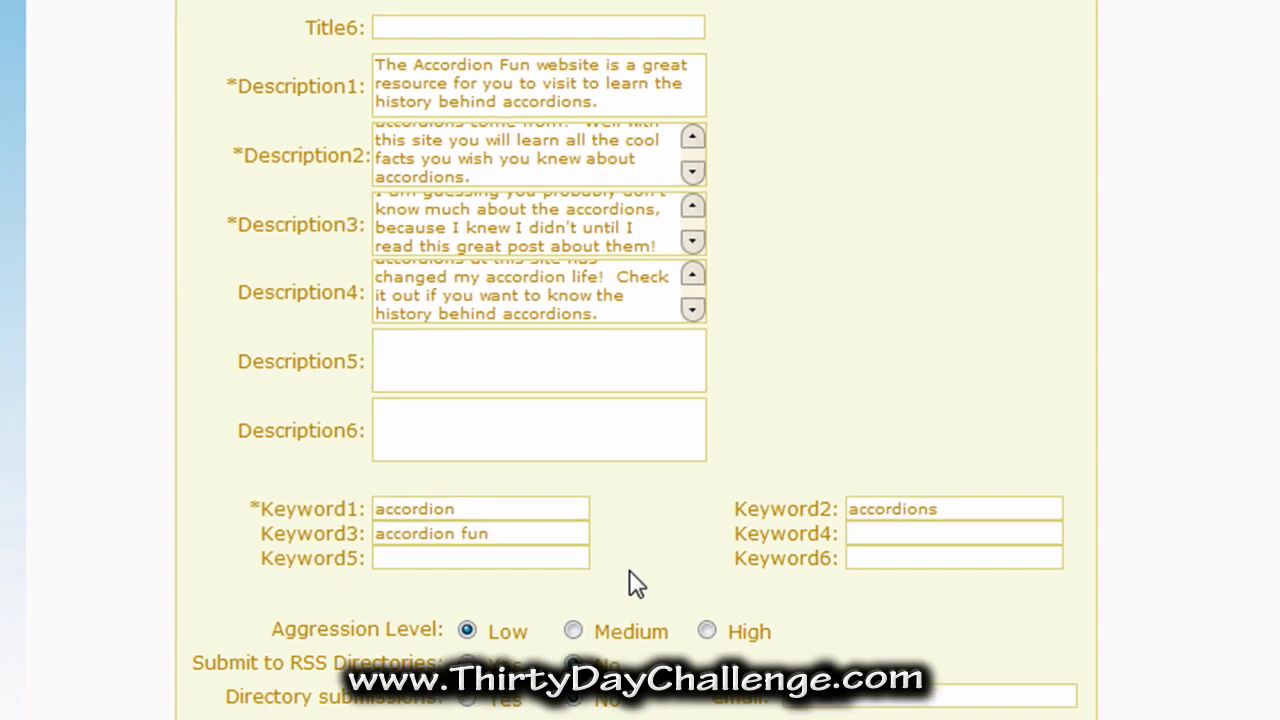
pyautogui.scroll(-3, 636, 490)
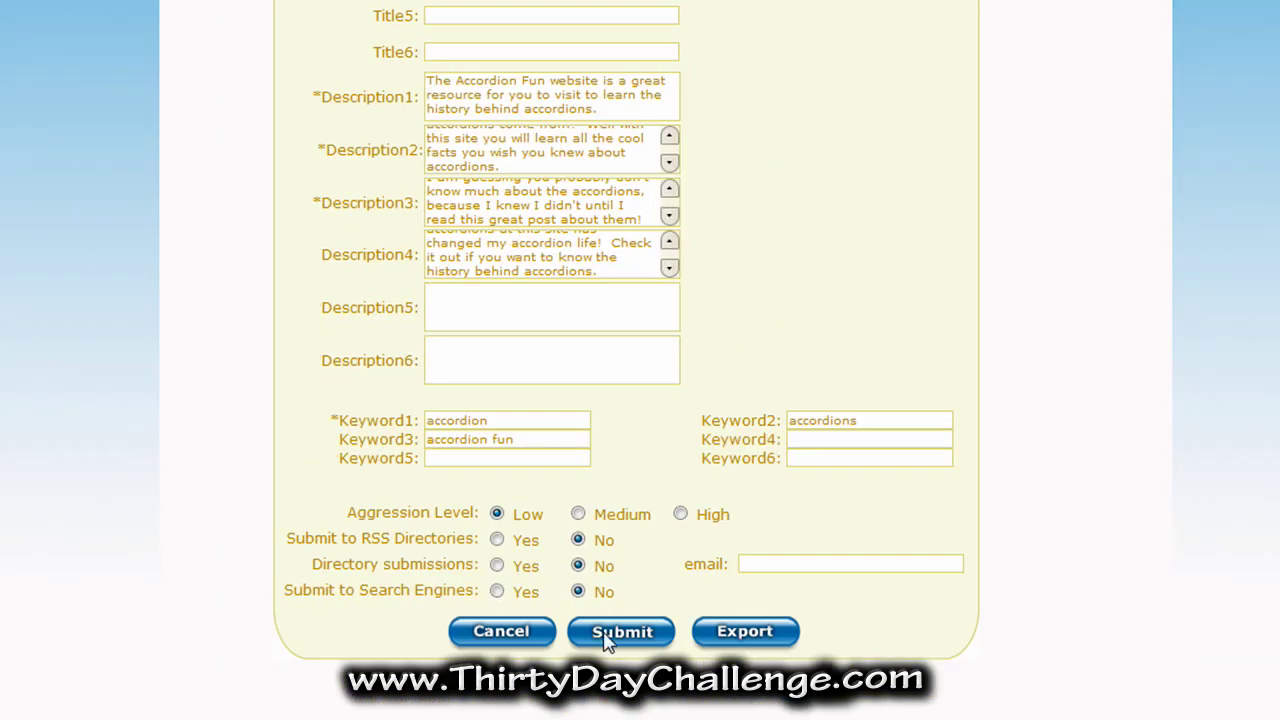
pyautogui.click(605, 642)
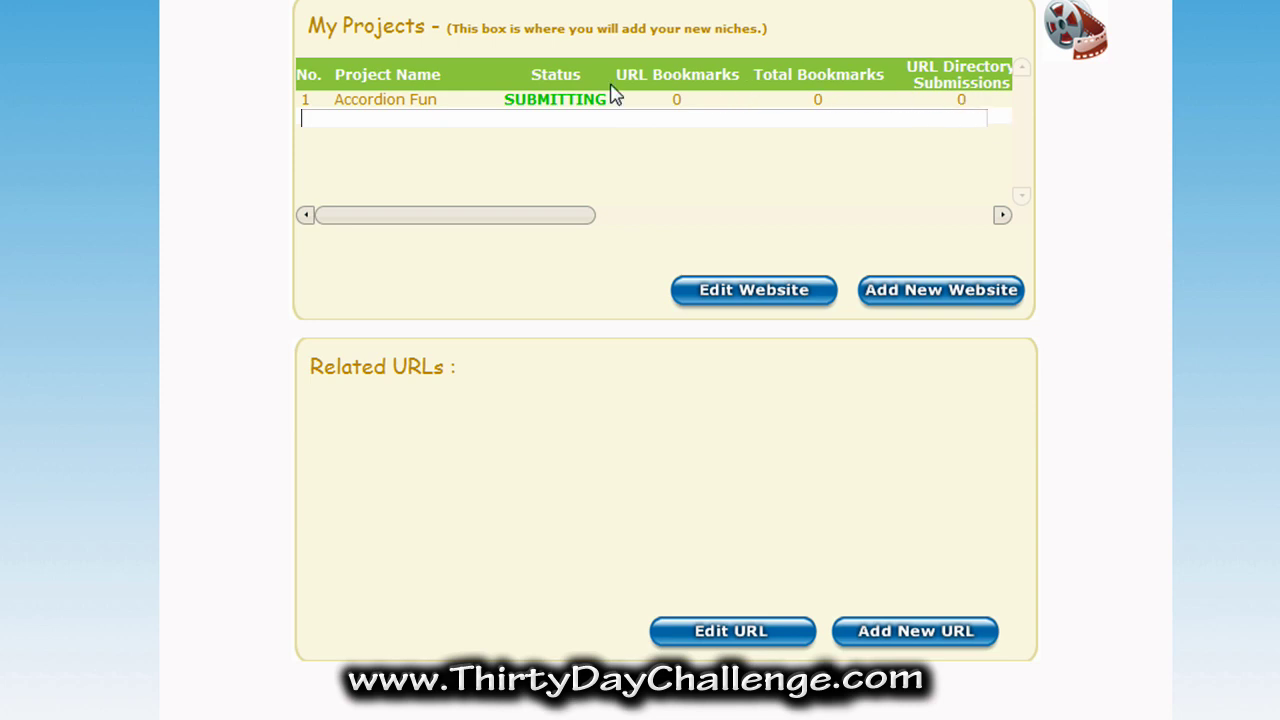
# - Show Accordion Fun's related URLs and confirm 'Learn a lesson about Accordions' is submitting at LOW aggression
pyautogui.click(351, 100)
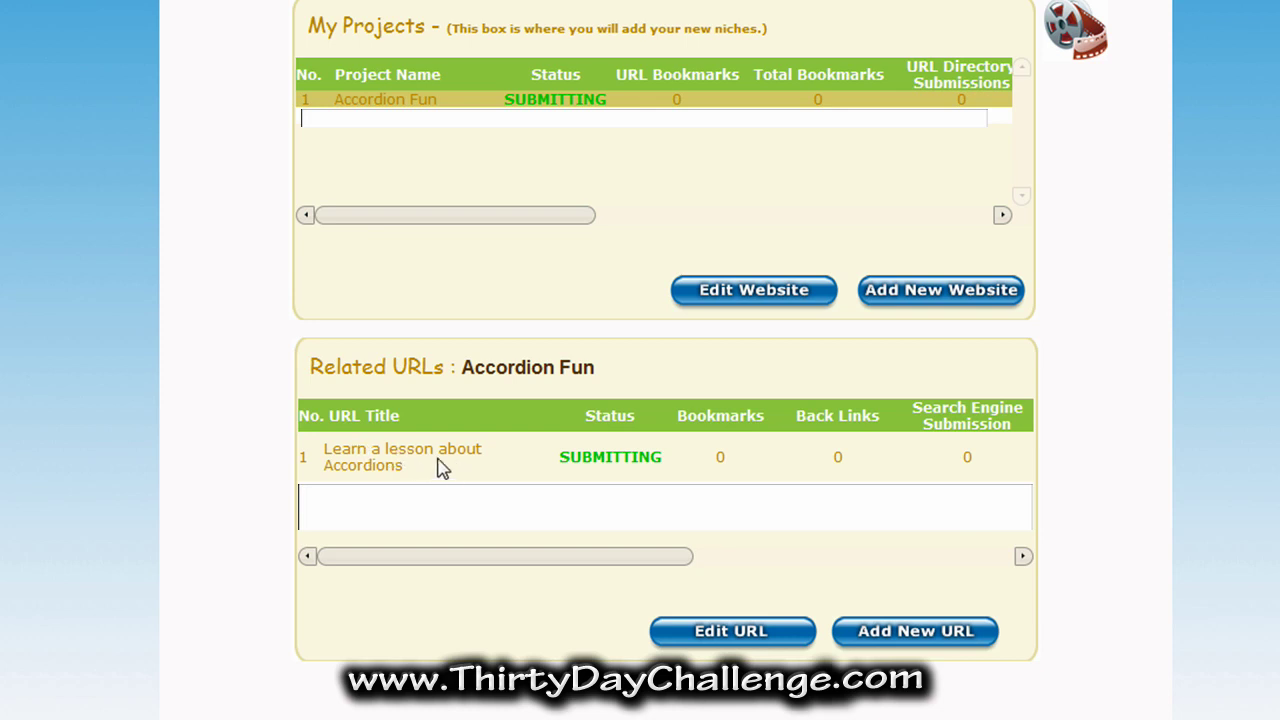
pyautogui.moveTo(386, 558); pyautogui.dragTo(757, 563)
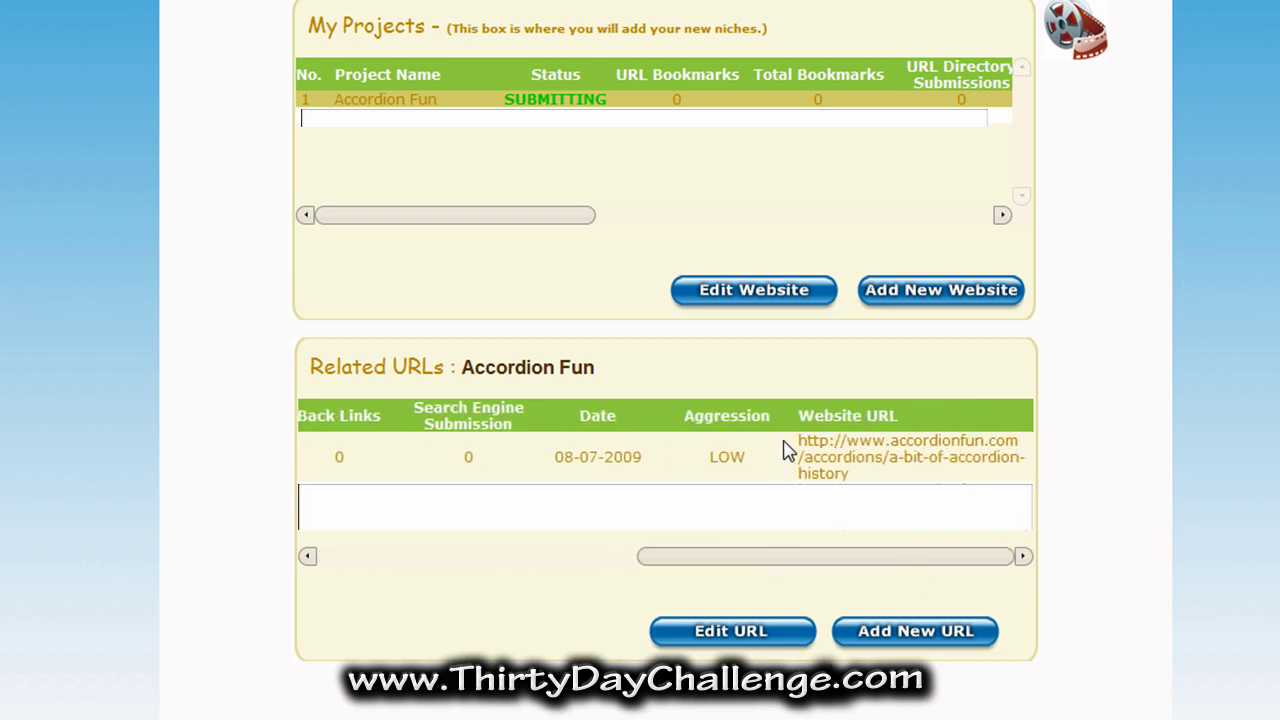
pyautogui.moveTo(975, 568); pyautogui.dragTo(605, 580)
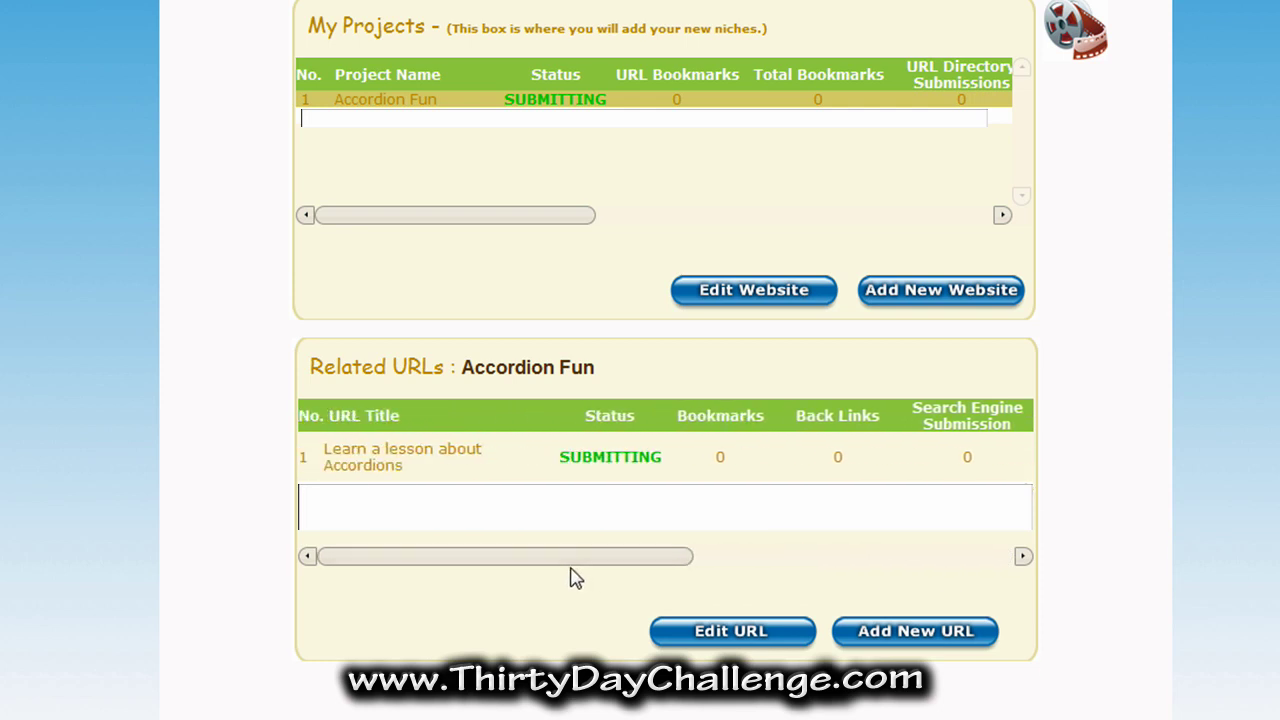